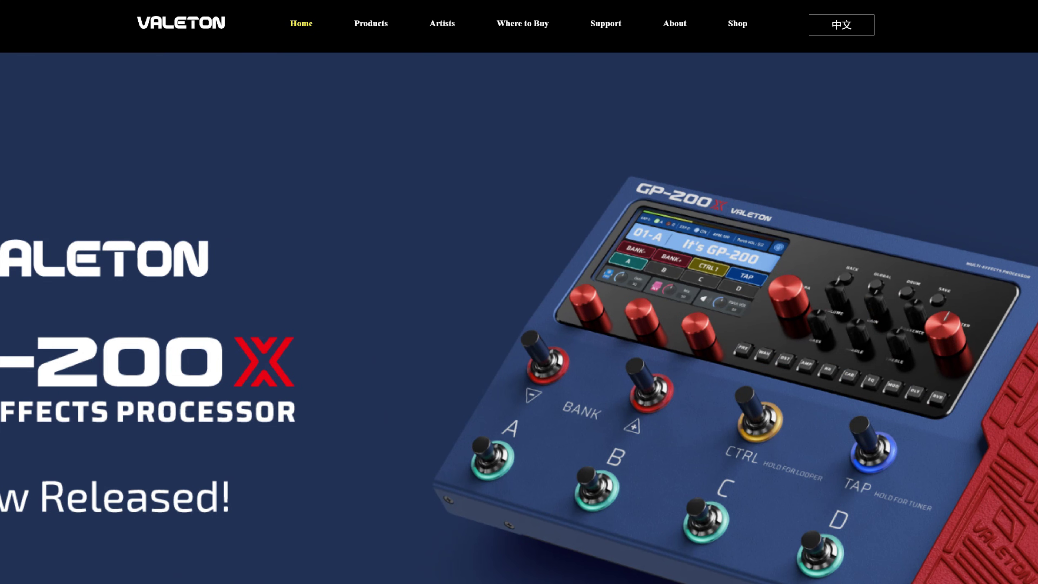
Download GP-200 Firmware V1.7.4 from the Firmware list on Valeton's download page.
mouse_move(615, 28)
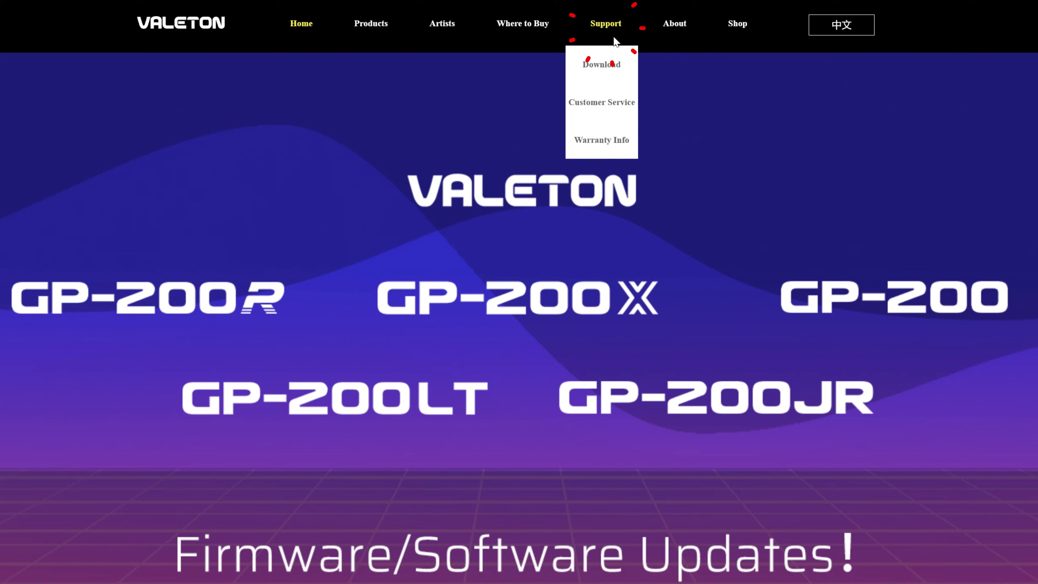
click(603, 69)
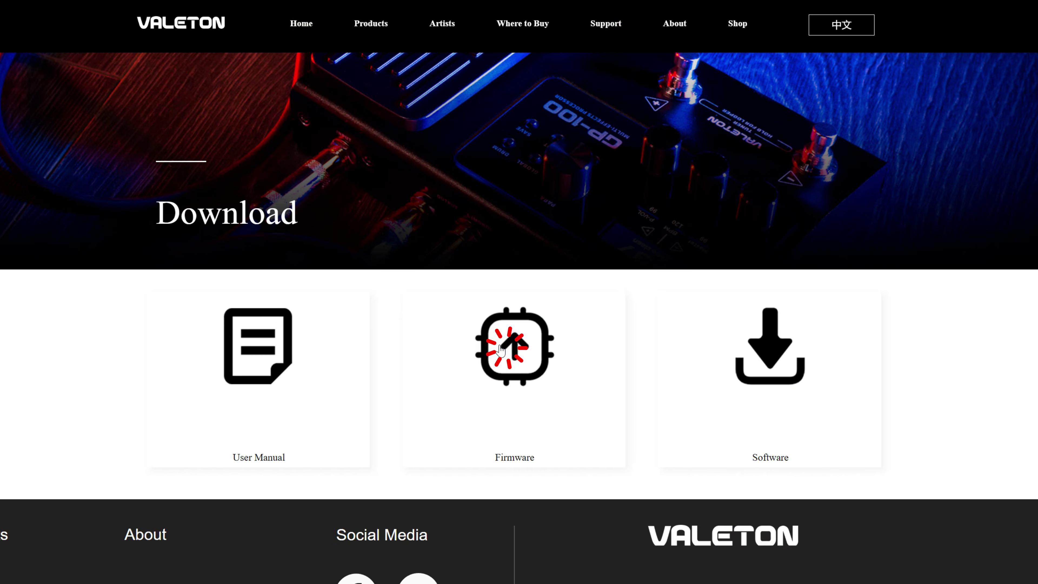
click(499, 350)
scroll(826, 511, down, 1)
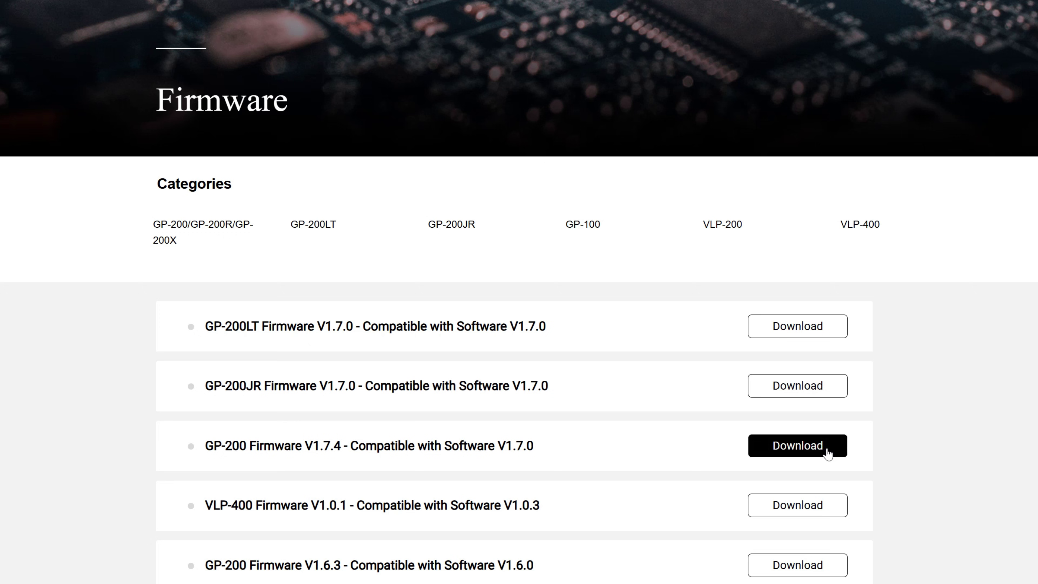
click(830, 446)
scroll(997, 458, up, 3)
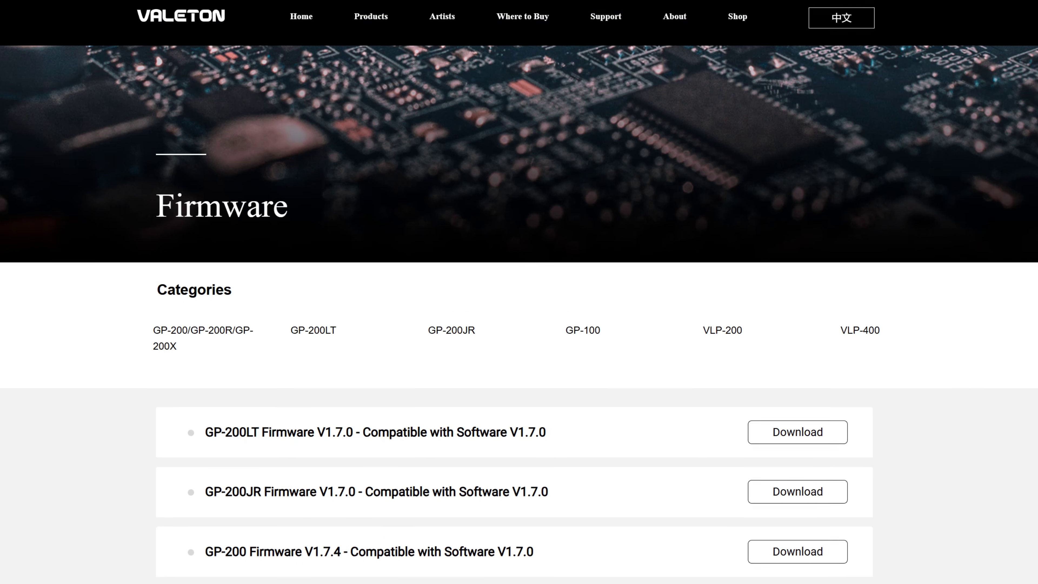
Download the Windows GP-200 software V1.7.0, then list the ASIO drivers V5.41.3, V5.41.2 and V5.12.0.
mouse_move(620, 44)
mouse_move(604, 65)
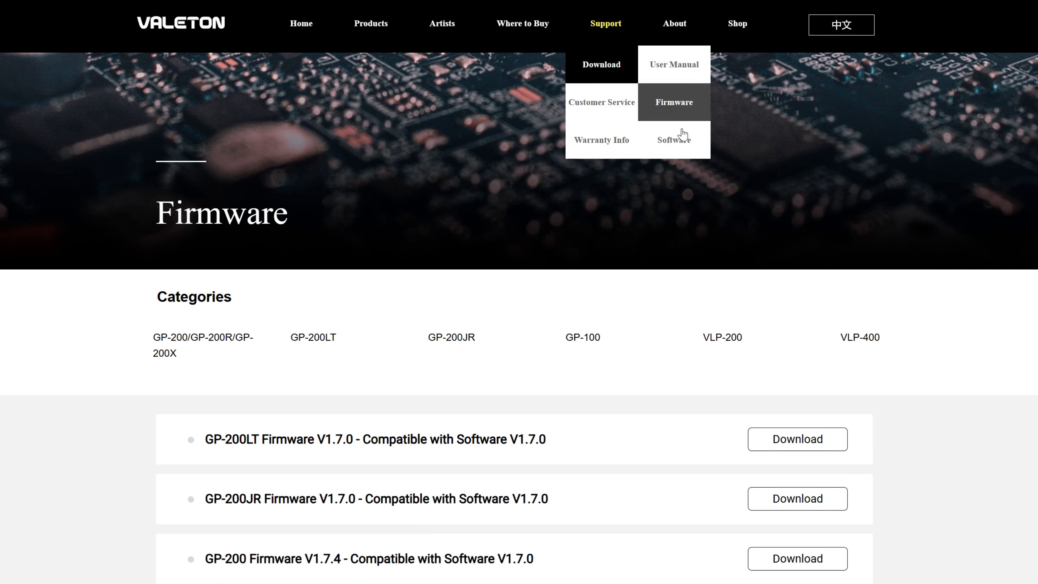
click(679, 149)
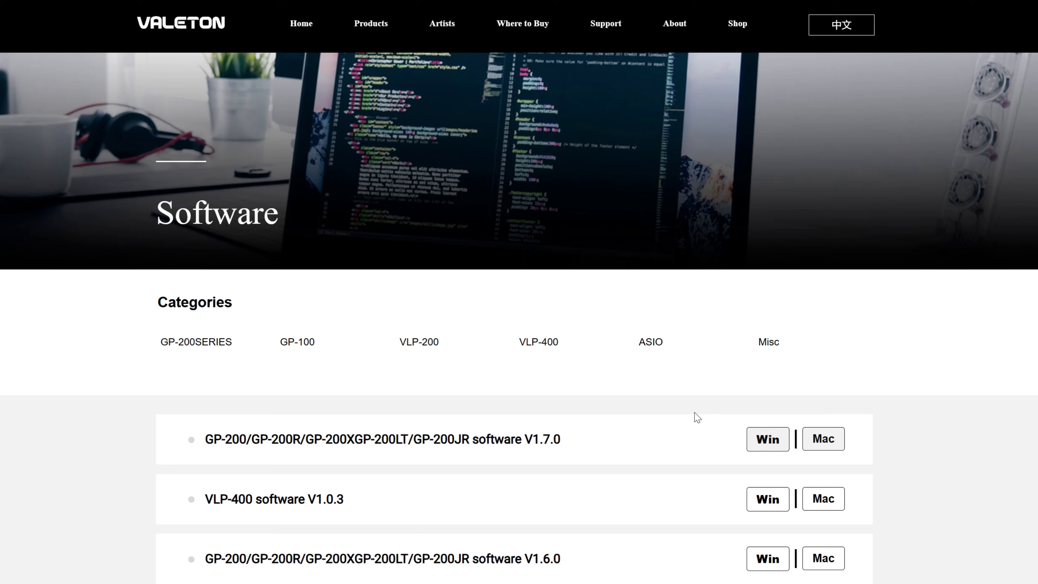
click(770, 440)
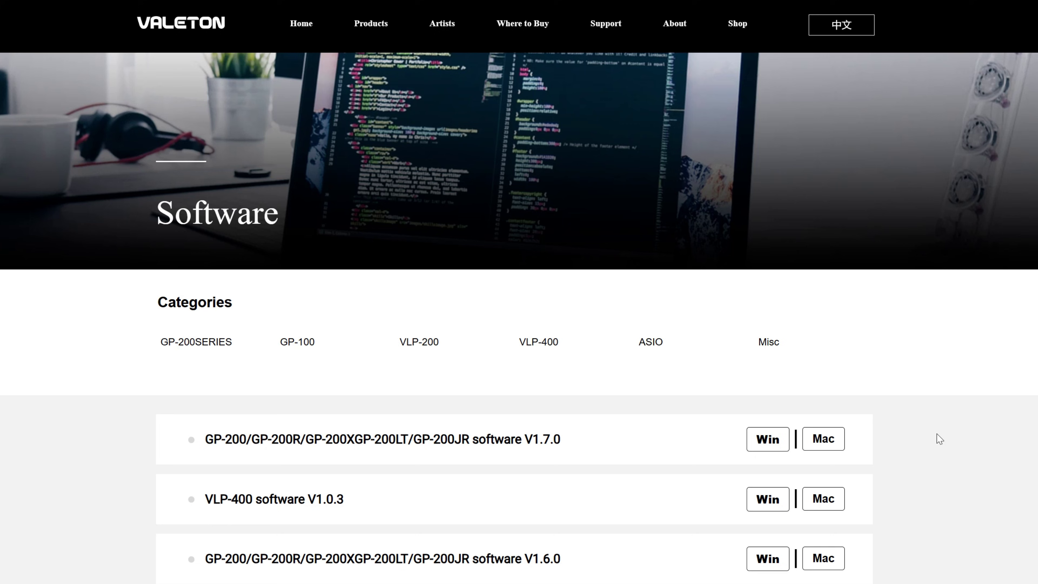
click(650, 342)
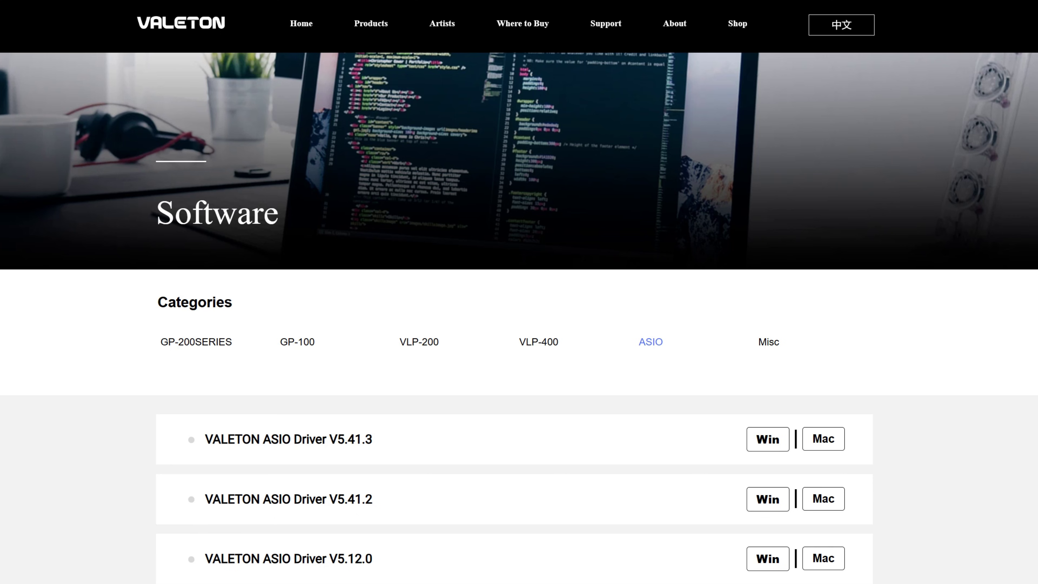
Check the GP-200 Firmware V1.6.3 / Software V1.6.0 pairing, then go back to the Software page.
mouse_move(610, 28)
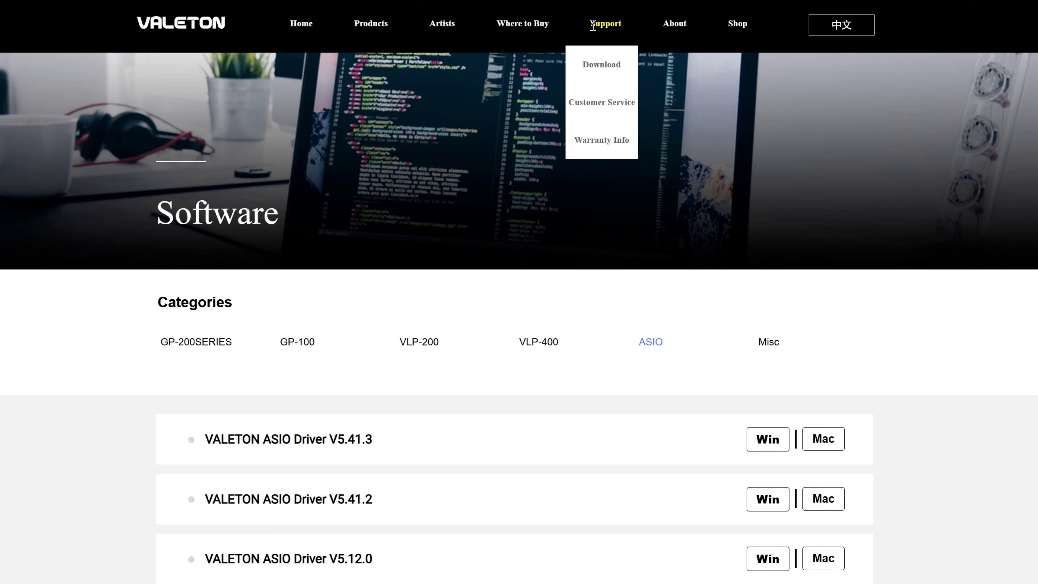
click(701, 107)
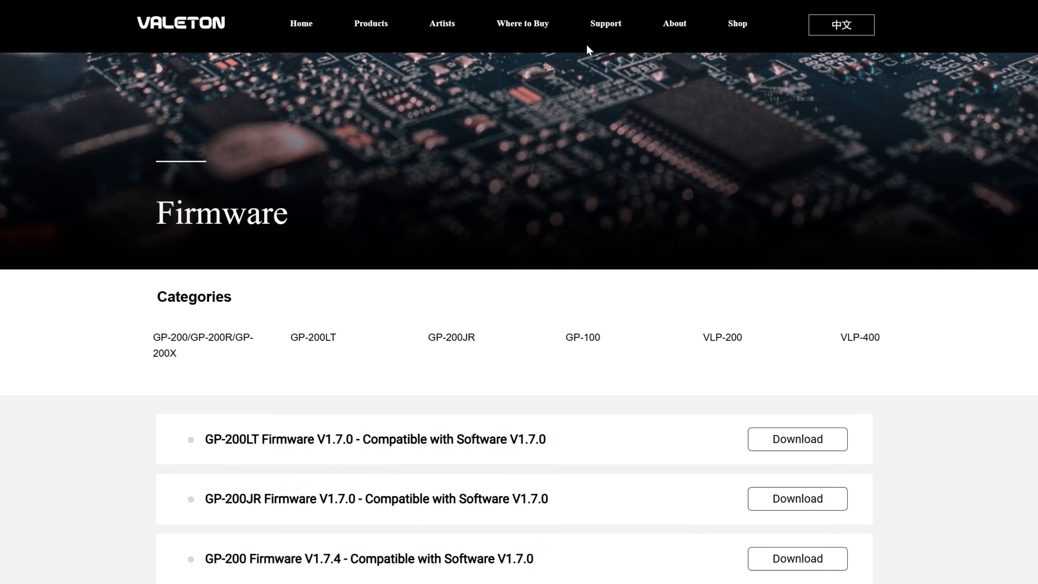
mouse_move(603, 25)
click(698, 142)
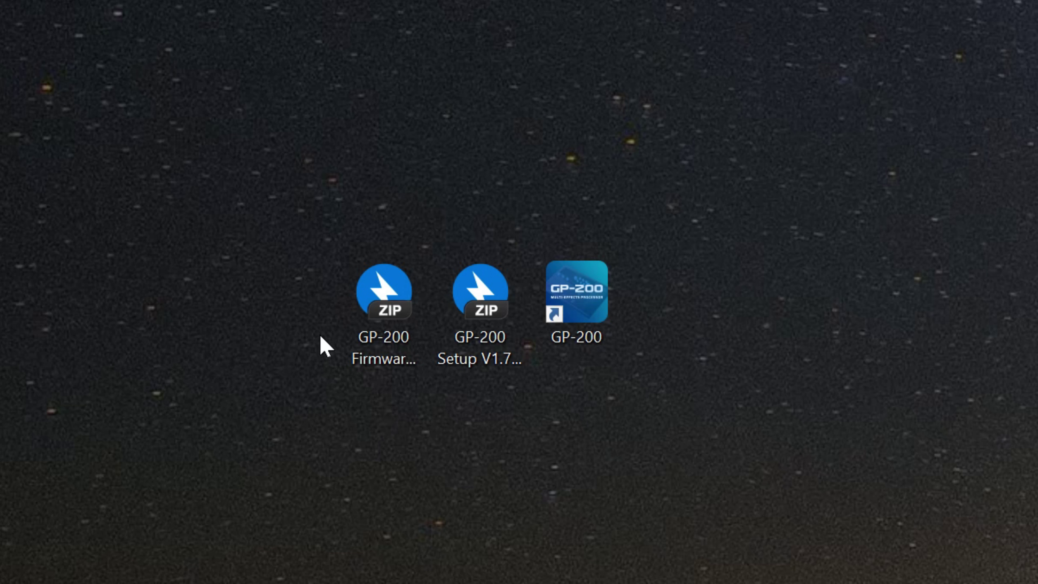
double_click(370, 301)
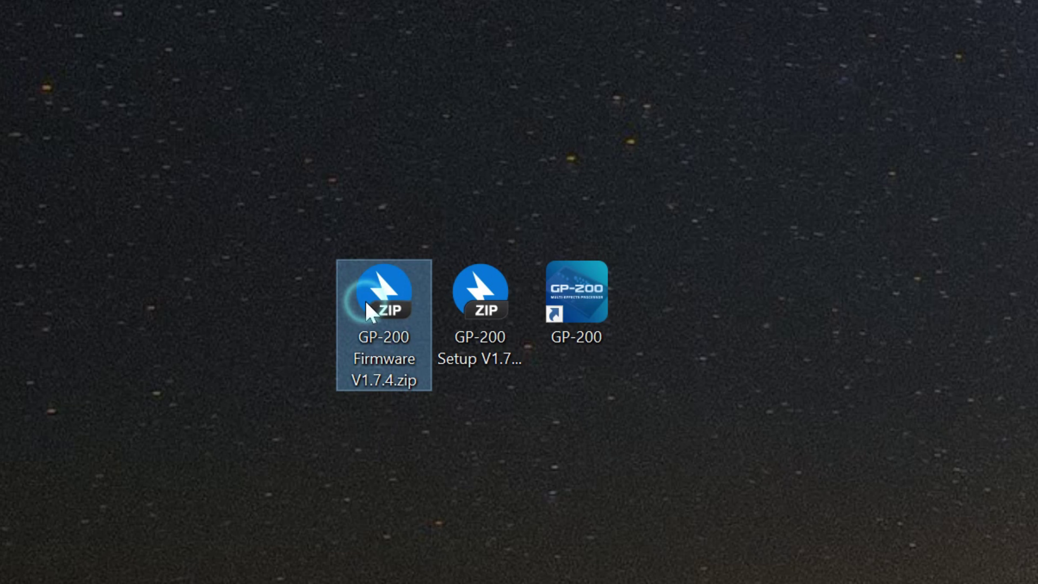
click(498, 349)
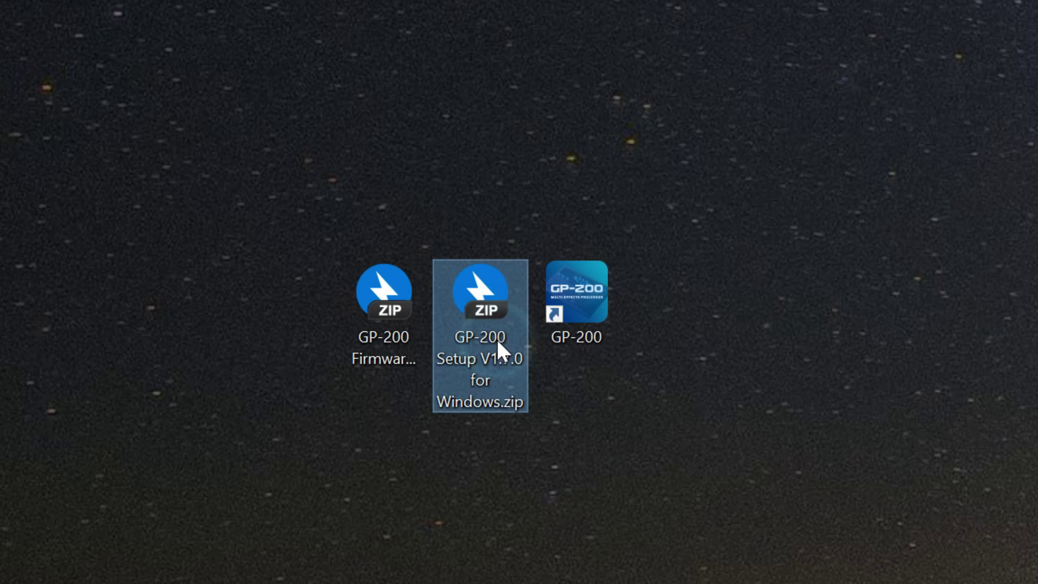
double_click(591, 301)
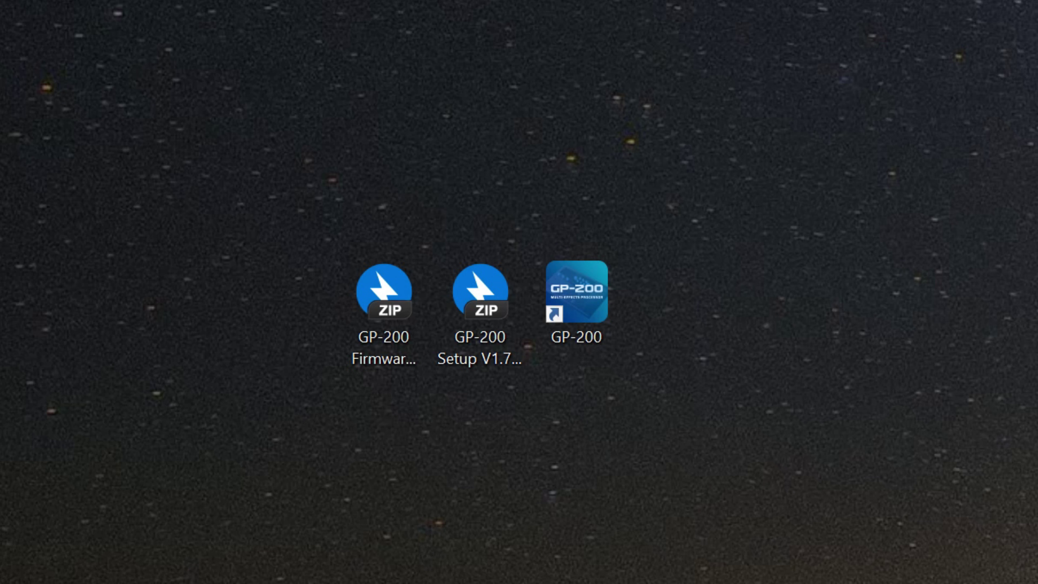
Extract GP-200 Firmware V1.7.4.bin from the firmware ZIP onto the desktop and close Bandizip.
double_click(384, 302)
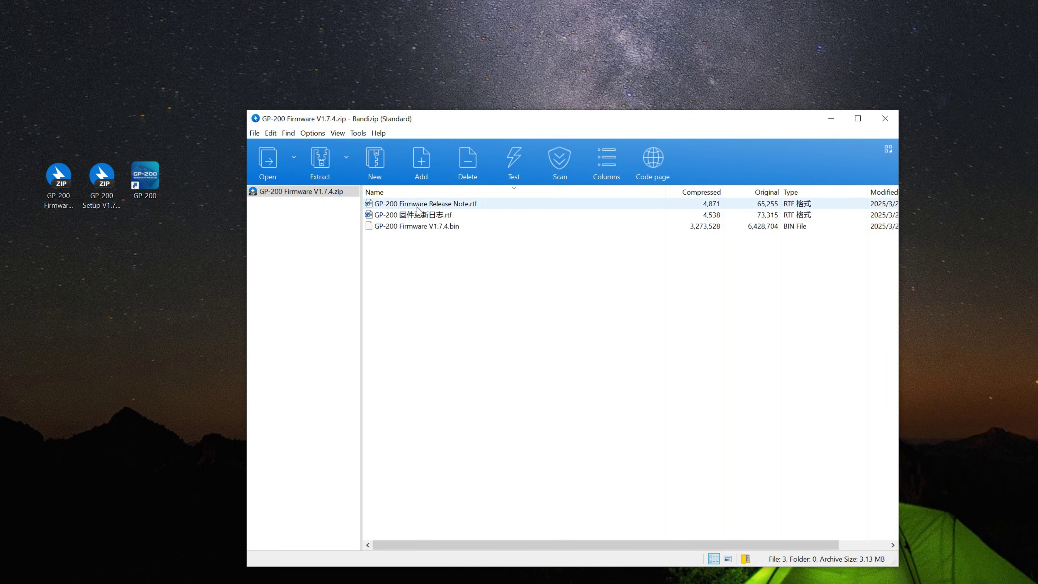
click(441, 228)
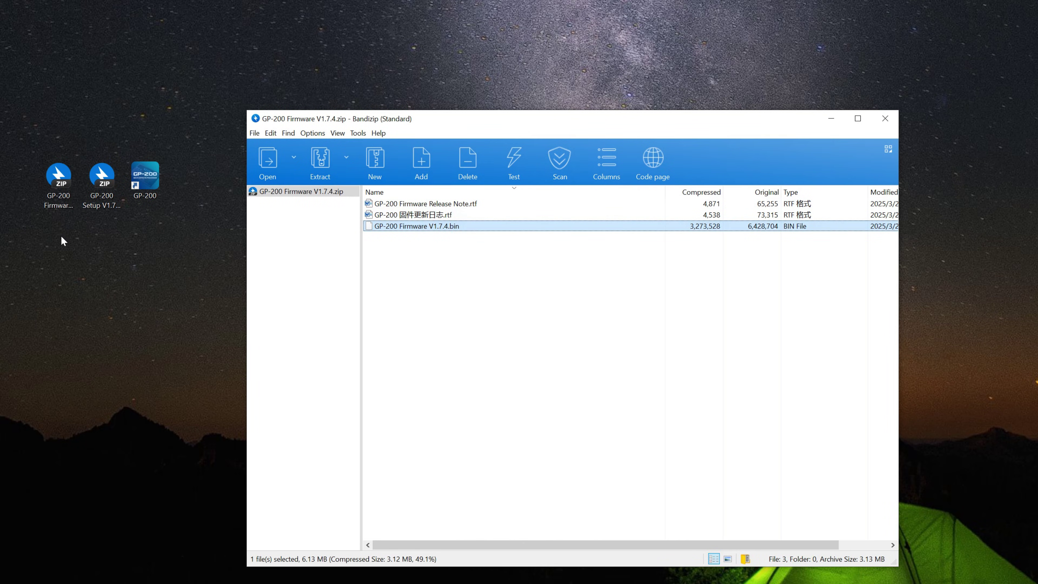
drag(62, 237, 62, 237)
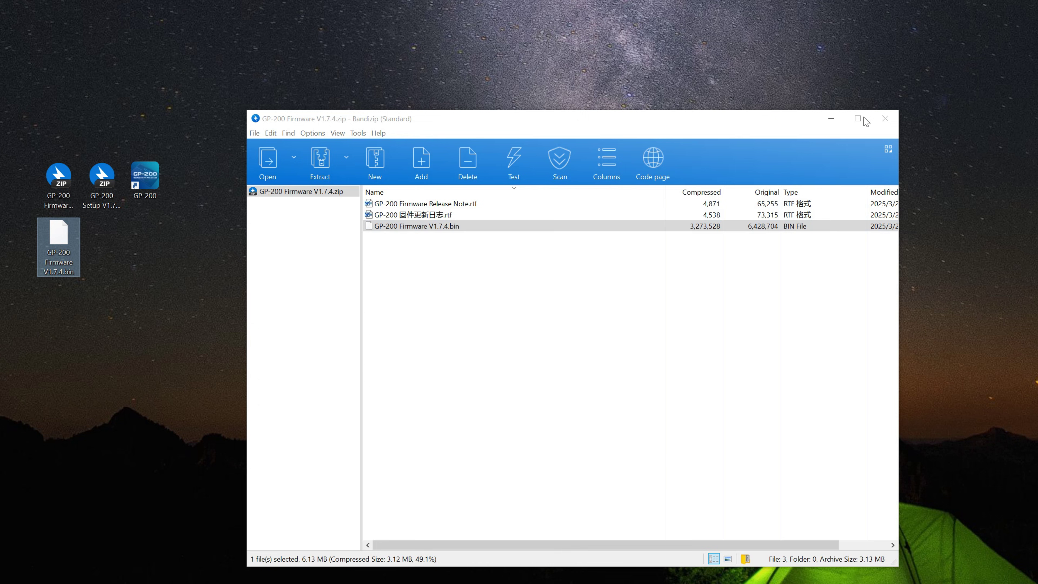
click(886, 119)
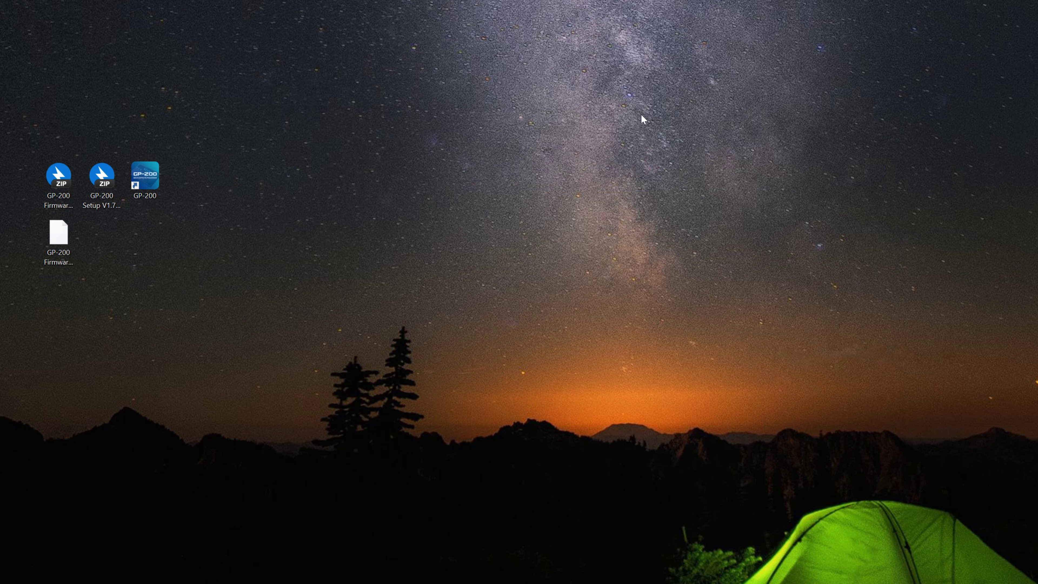
In the V1.6.0 editor's Firmware Update settings, load GP-200 Firmware V1.7.4.bin and choose Update Now.
double_click(146, 175)
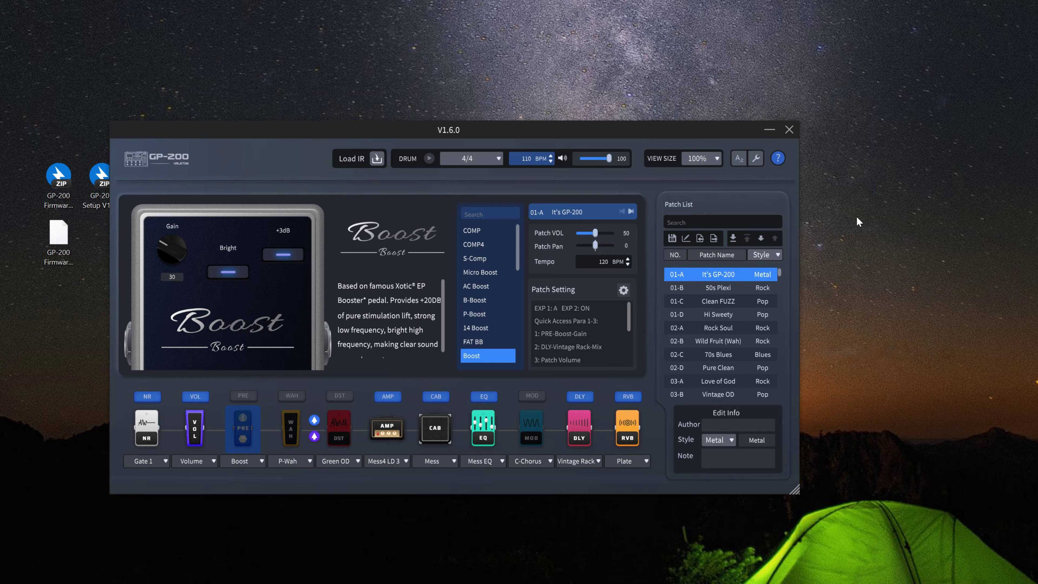
click(756, 161)
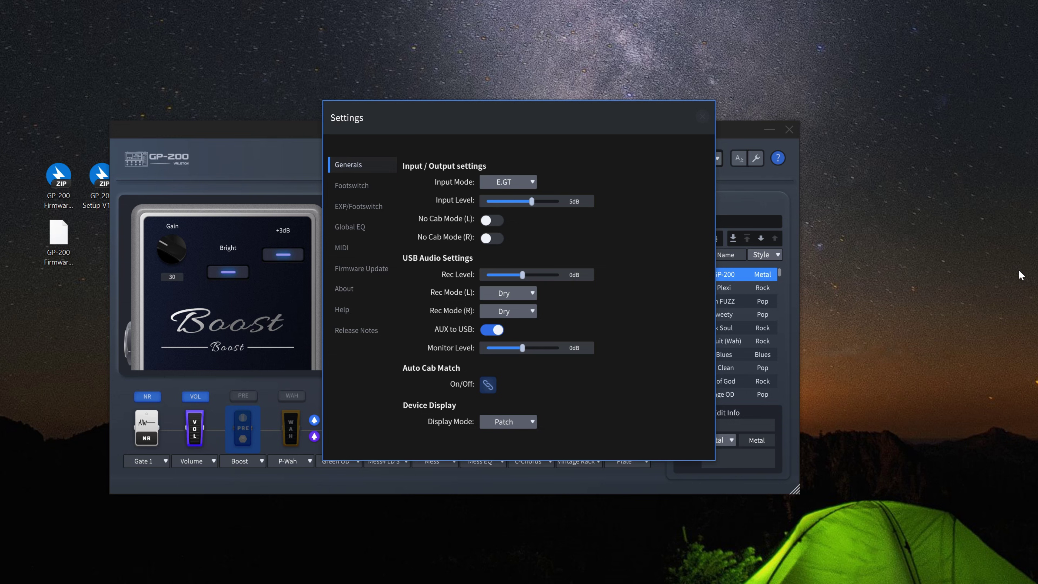
click(352, 269)
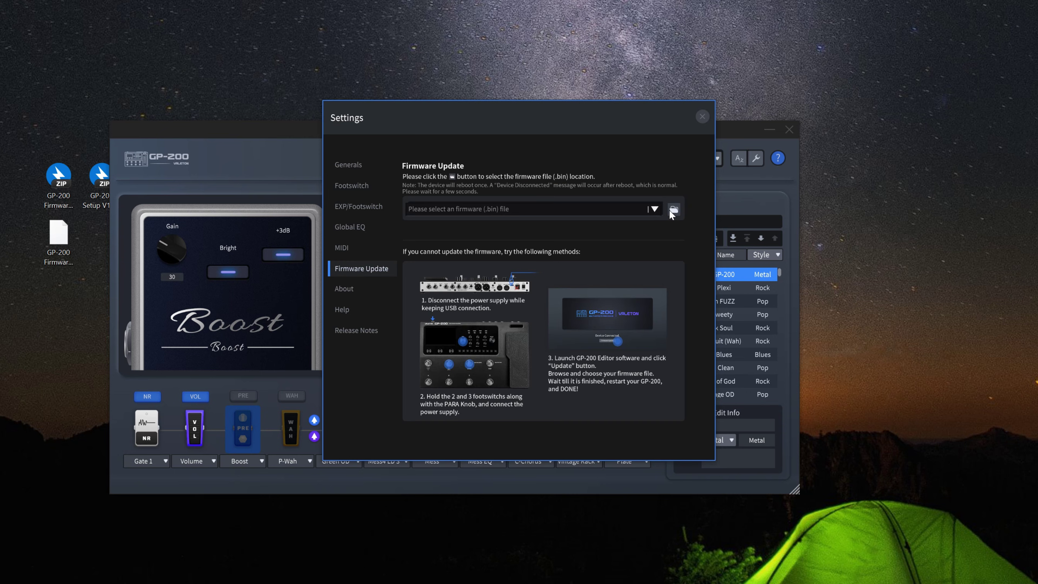
click(673, 209)
click(513, 407)
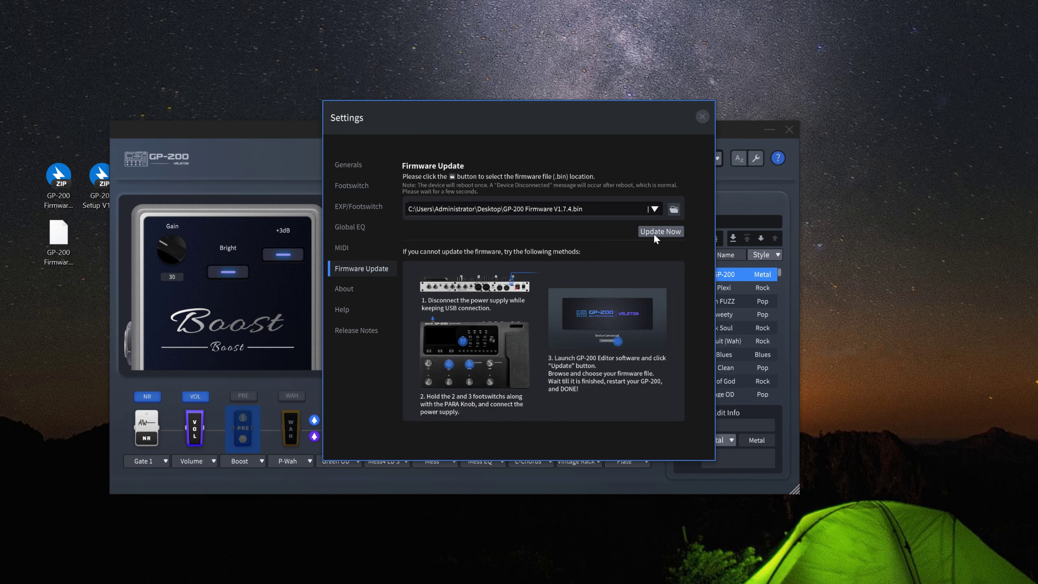
click(656, 233)
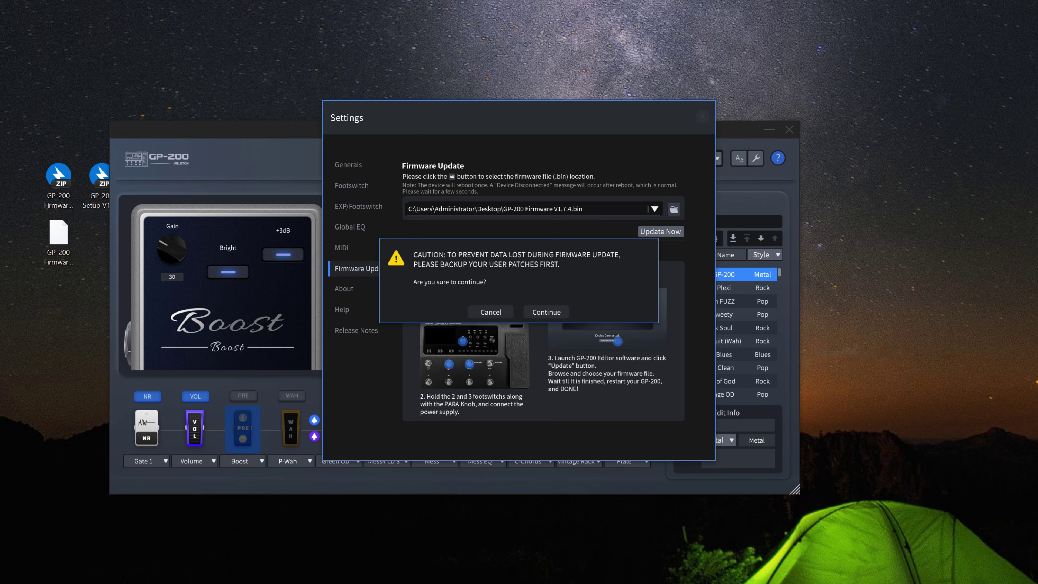
click(700, 118)
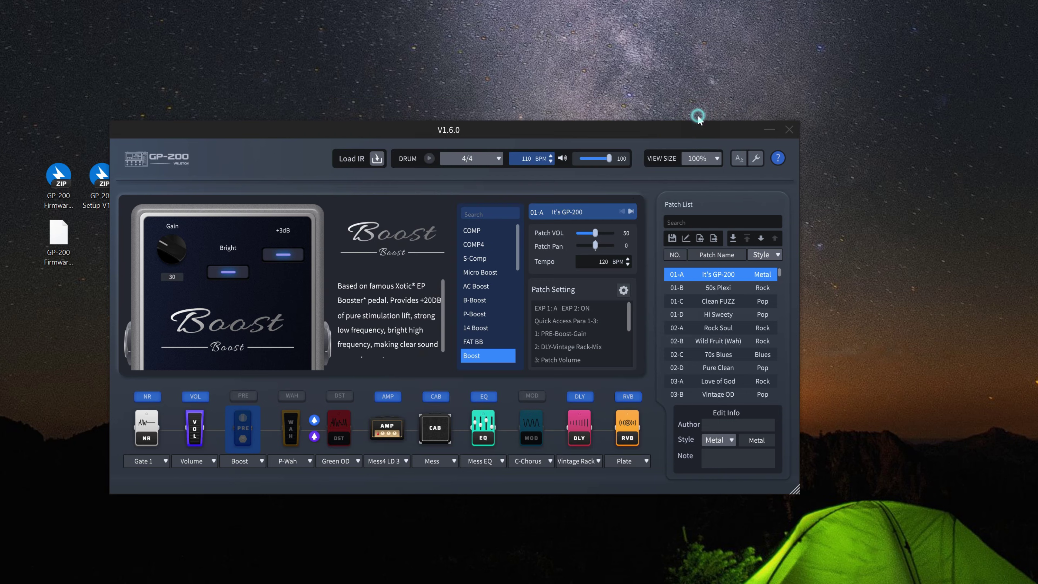
click(712, 238)
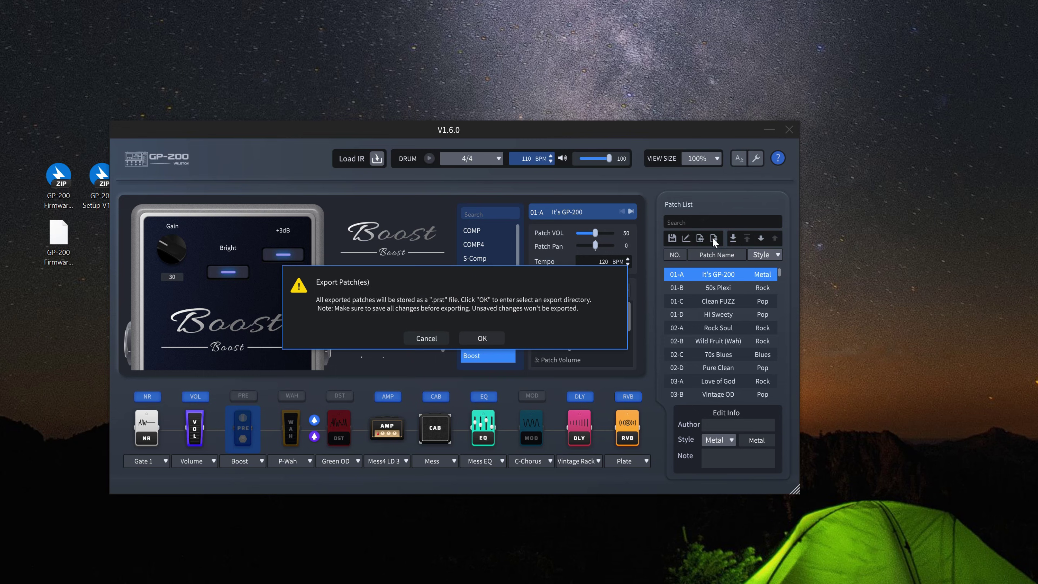
click(426, 339)
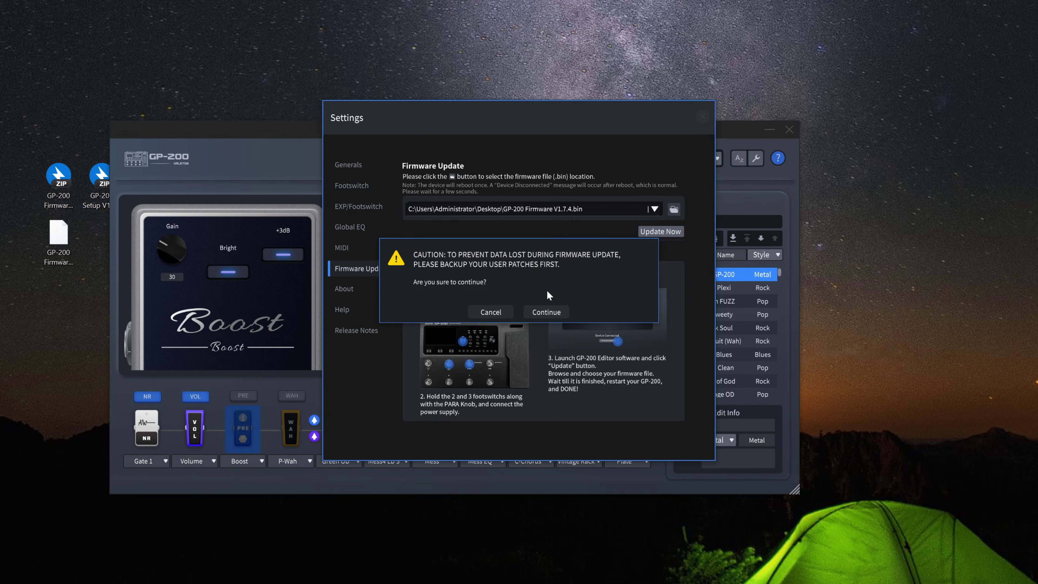
Confirm both warnings to flash V1.7.4, close the editor, and bring up the GP-200 shortcut's menu.
click(542, 312)
click(544, 310)
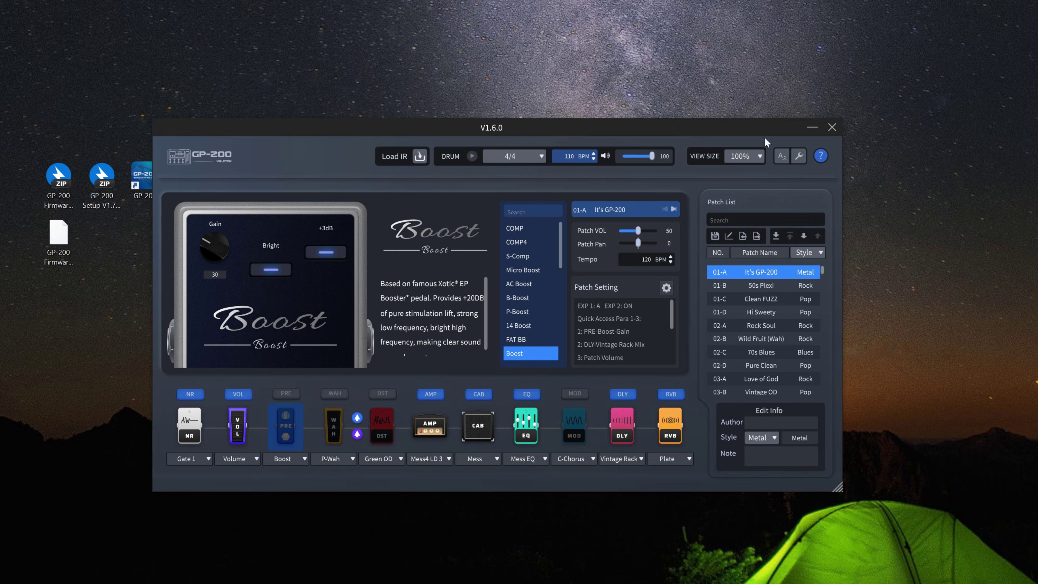
click(831, 127)
right_click(143, 182)
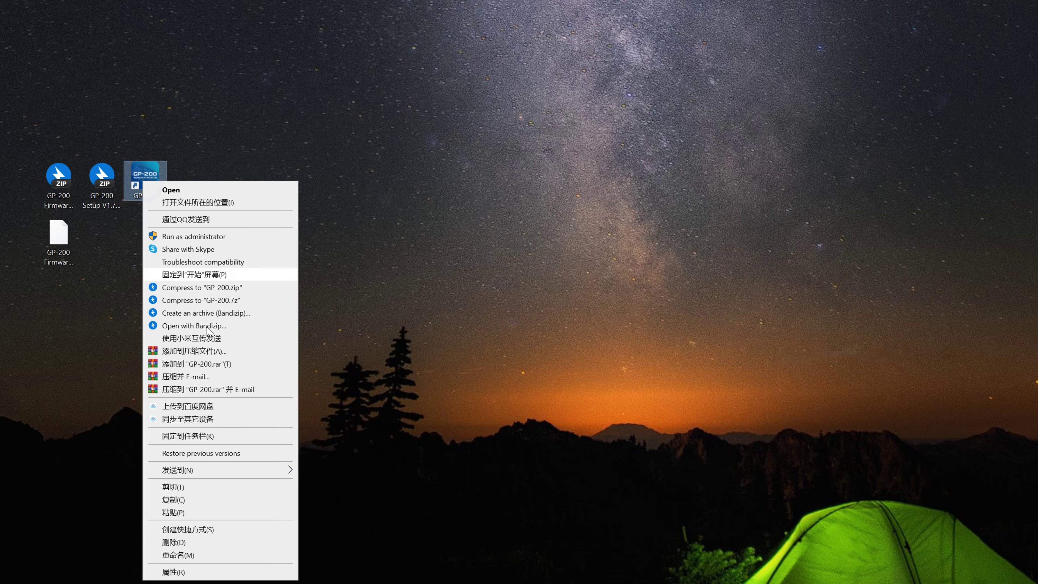
Open the GP-200 install folder from the shortcut's Properties and run uninst.exe.
click(199, 572)
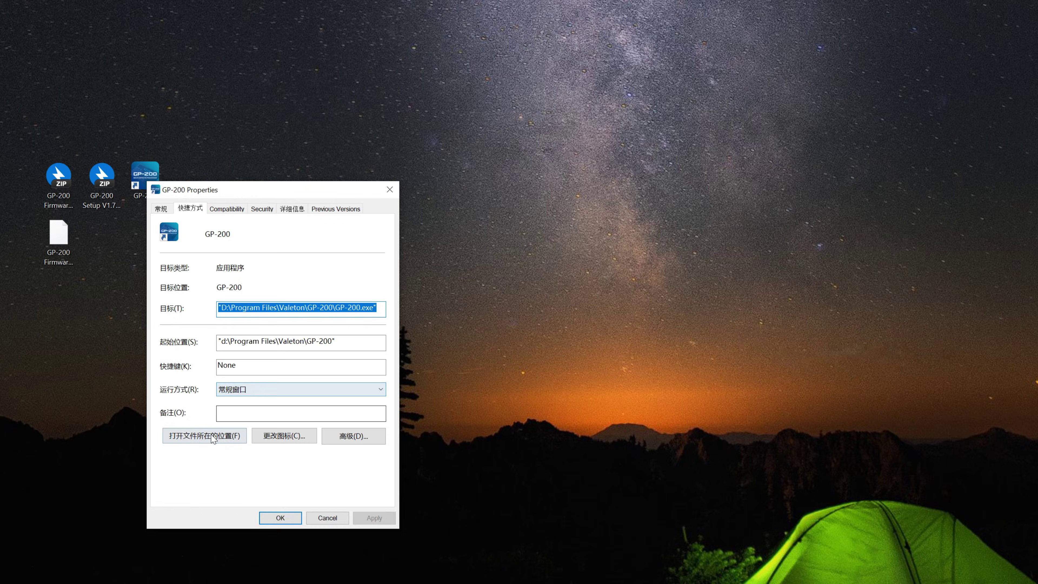
click(212, 437)
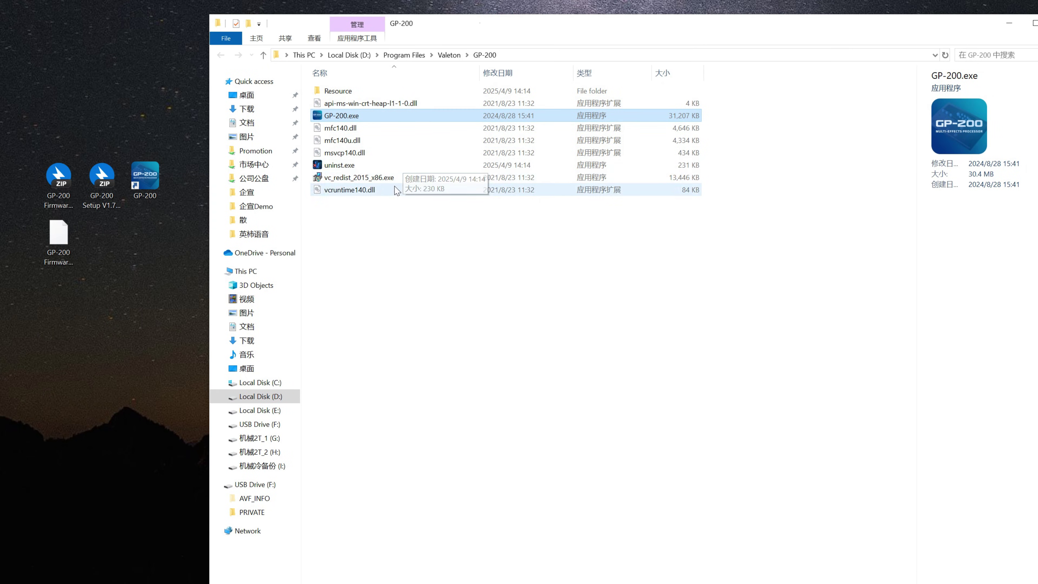
double_click(372, 167)
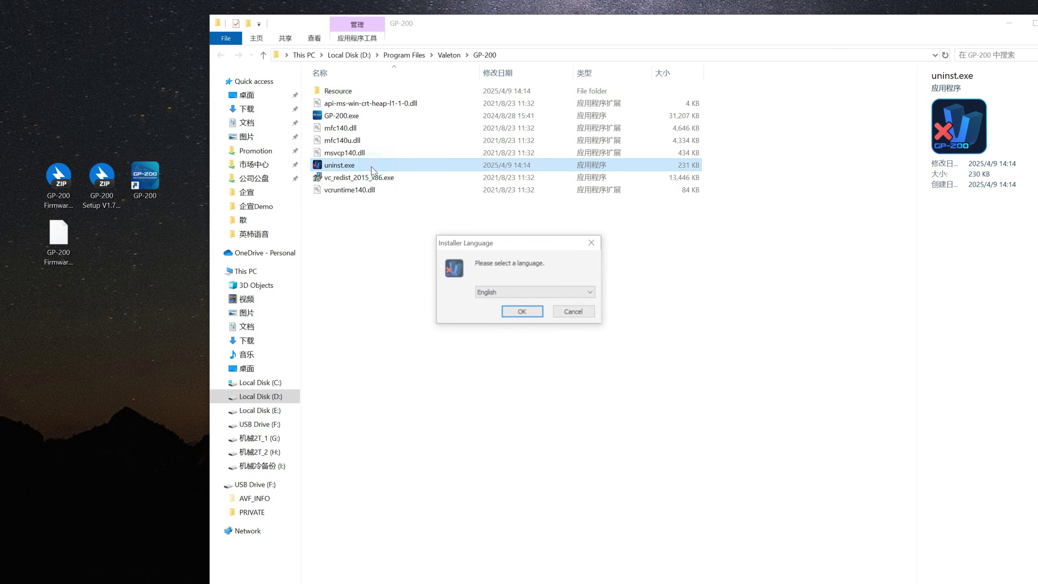
Uninstall GP-200 V1.6.0 in English, through to Finish and the final OK.
click(531, 312)
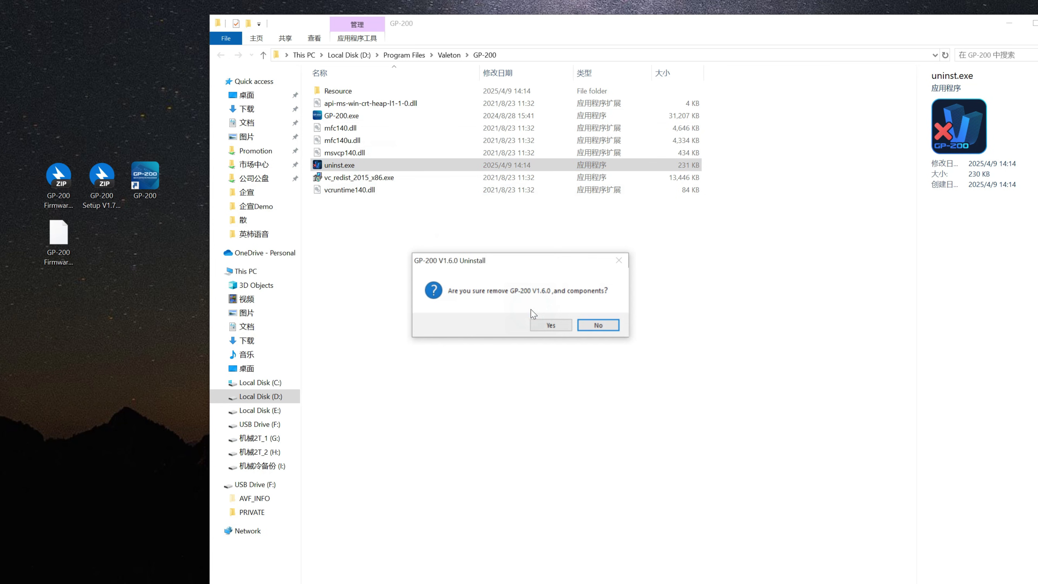
click(550, 325)
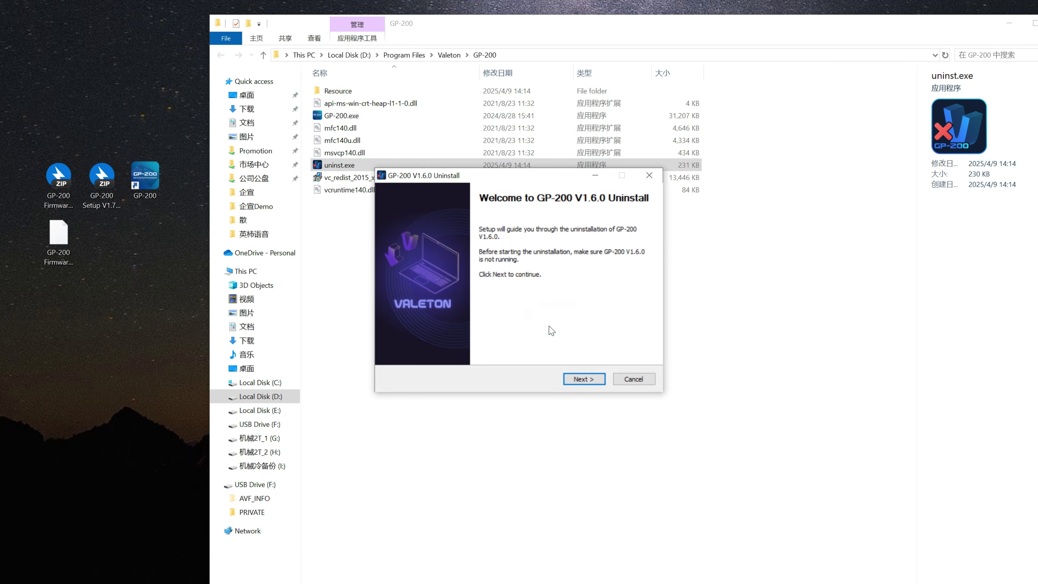
click(586, 379)
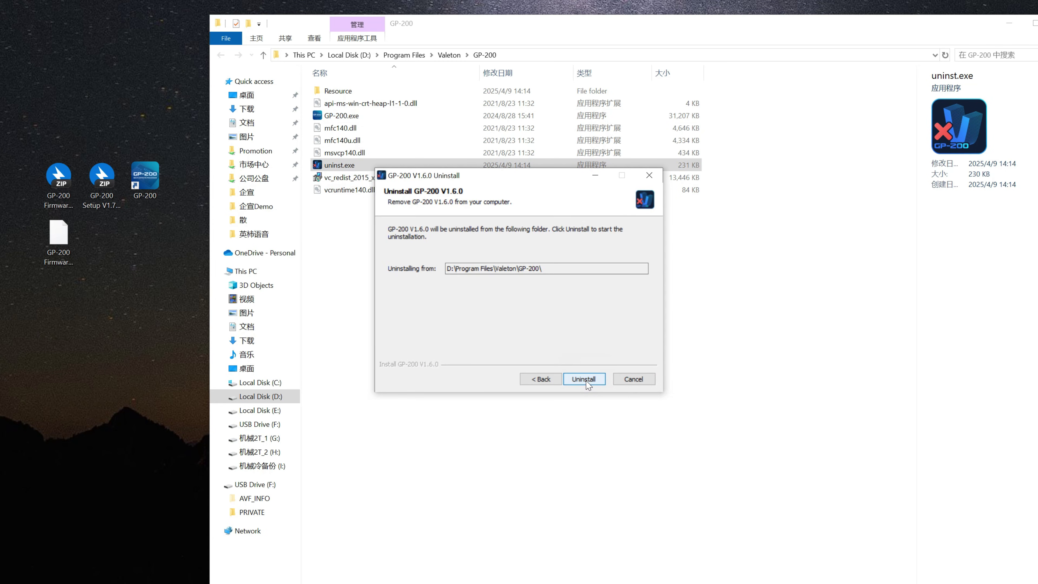
click(586, 381)
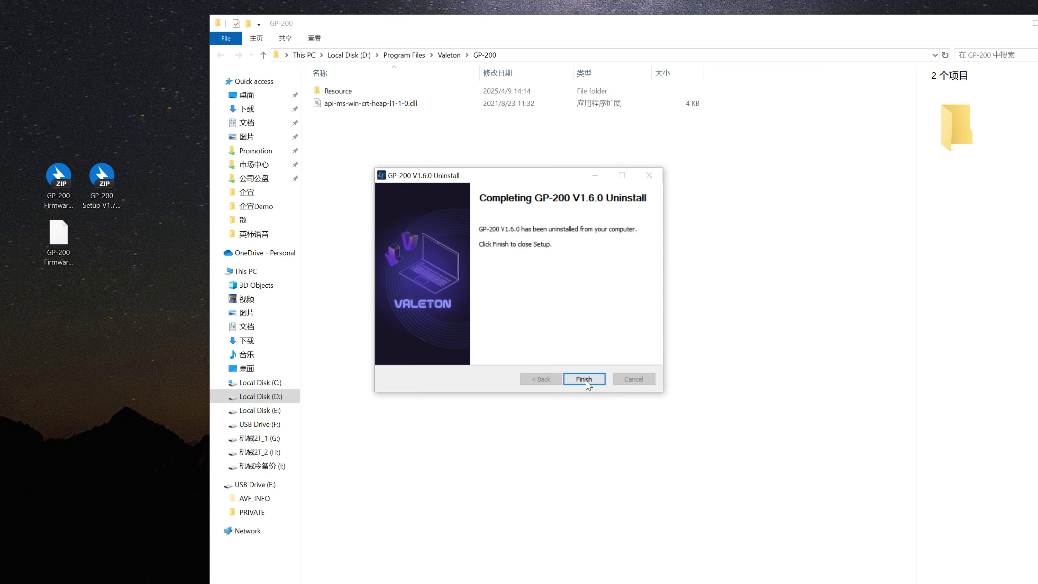
click(586, 381)
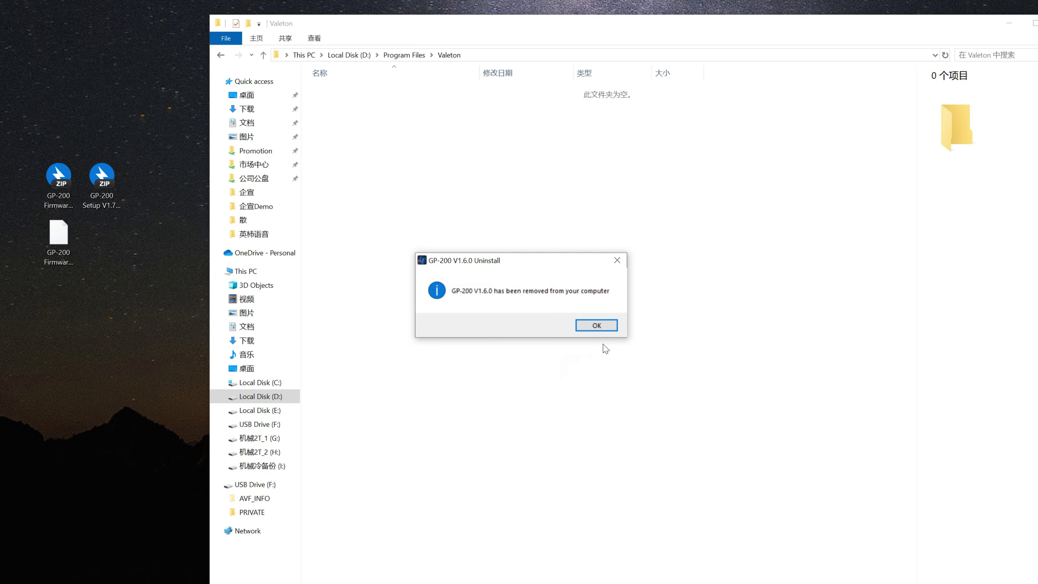
click(604, 326)
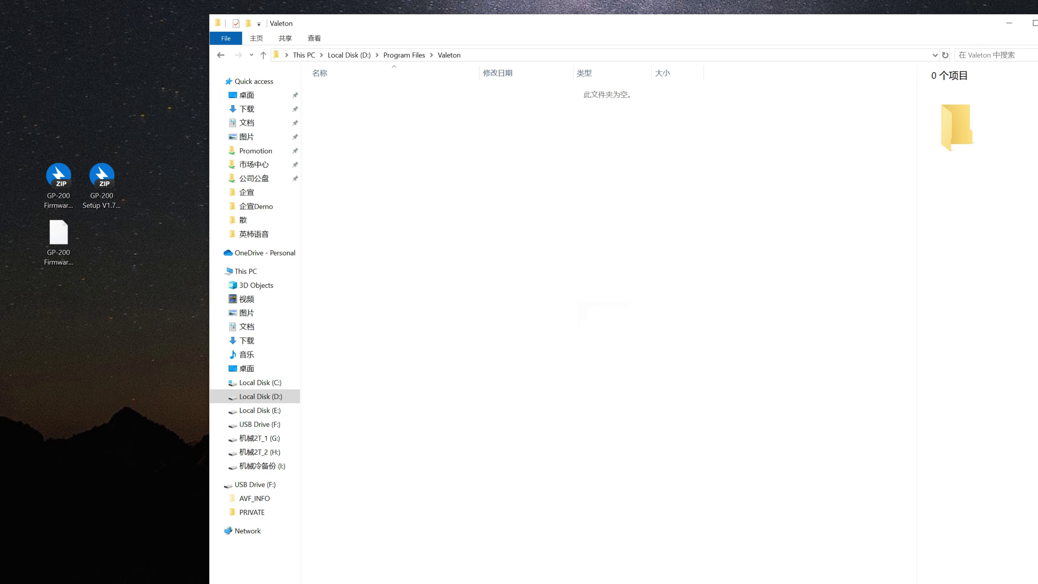
Close the empty Valeton folder, extract GP-200 Setup V1.7.0 for Windows.exe to the desktop, and close Bandizip.
key(alt+F4)
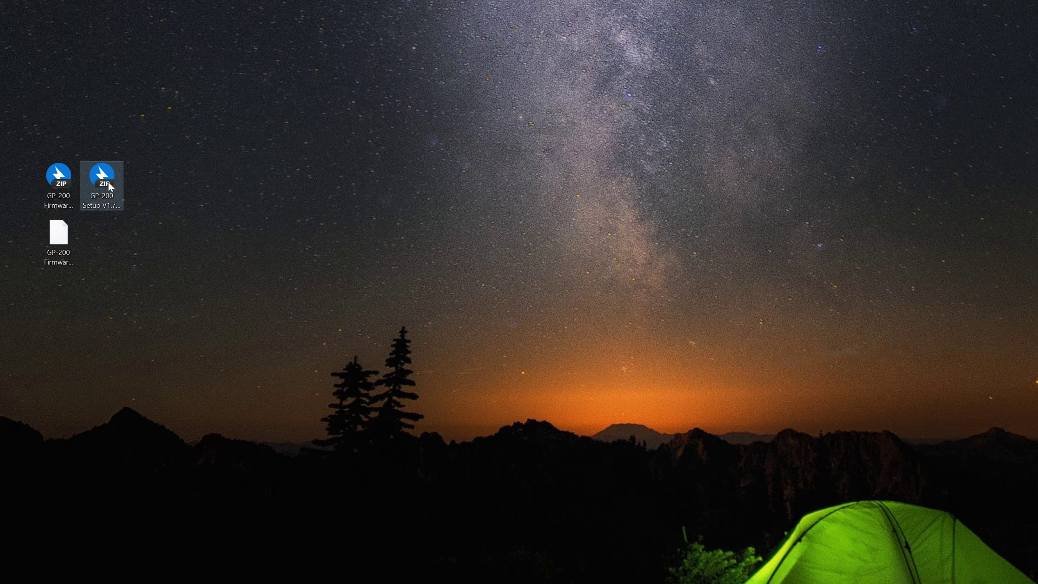
double_click(109, 185)
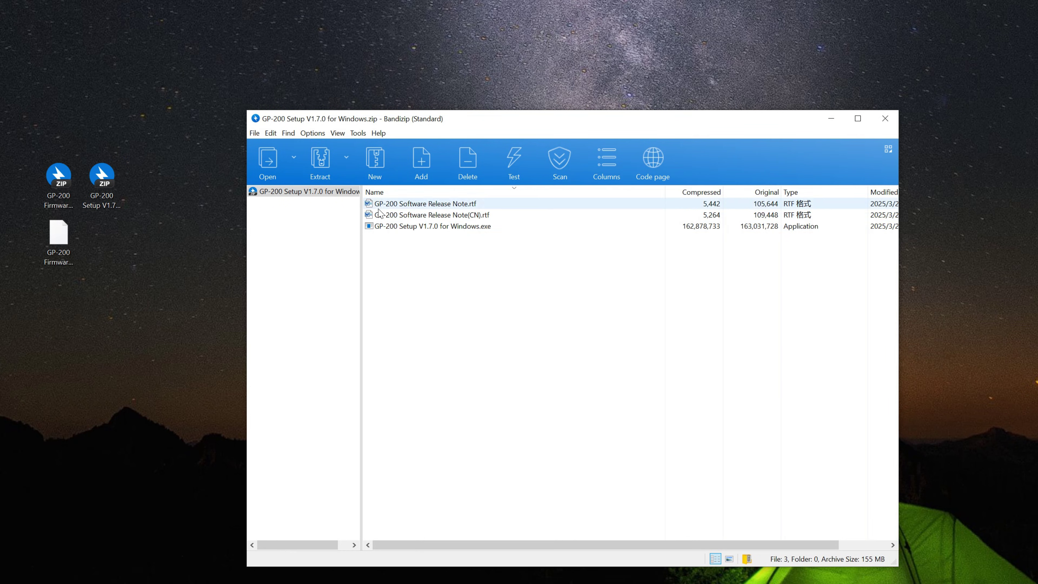
drag(417, 233, 112, 247)
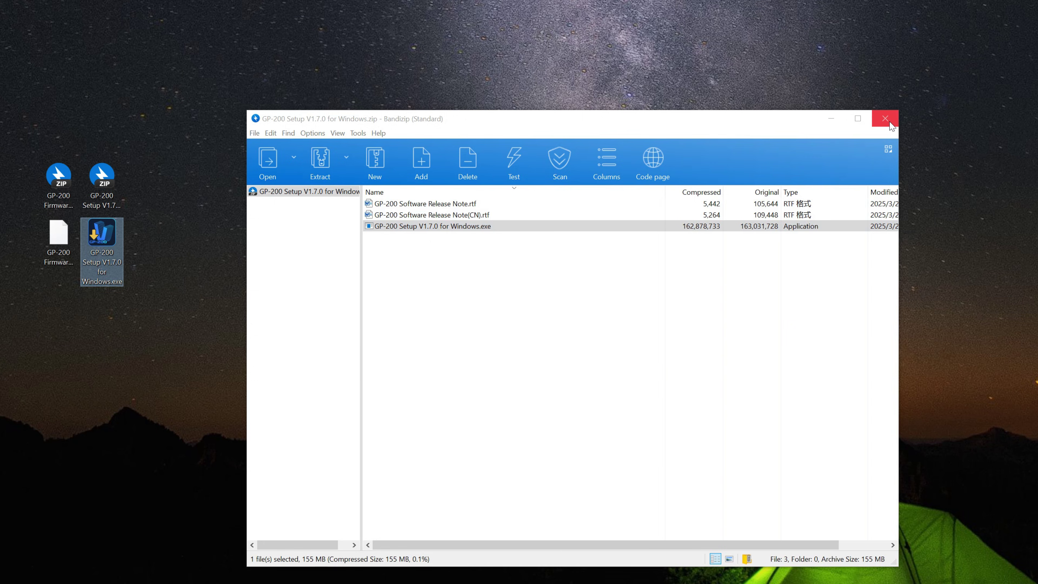
click(885, 118)
Launch the V1.7.0 installer in English and accept the license agreement.
double_click(102, 232)
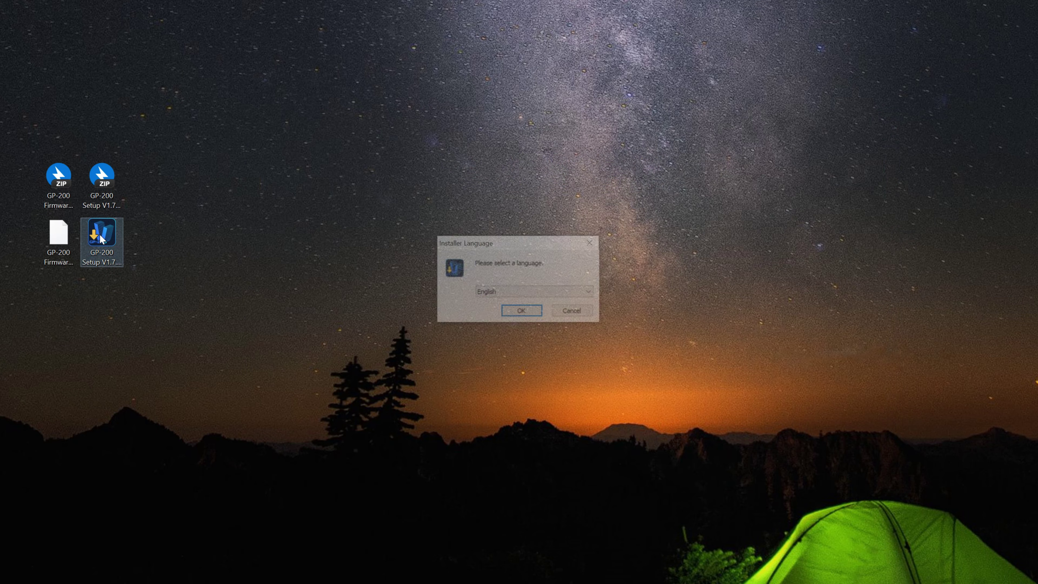
click(527, 312)
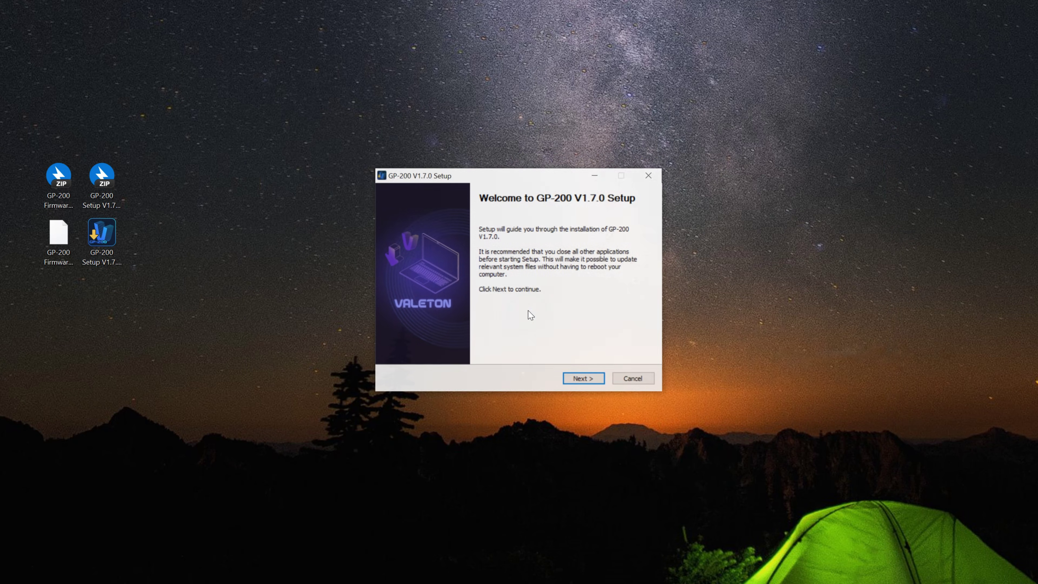
click(592, 381)
click(595, 384)
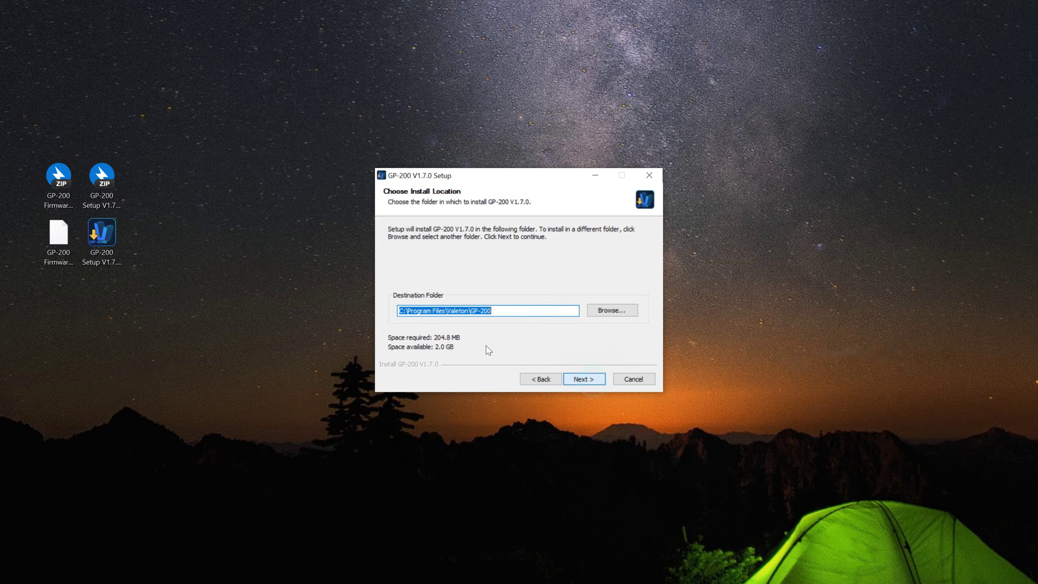
Change the install path to D:\Program Files\Valeton\GP-200, install, and launch the new editor.
click(407, 311)
drag(399, 311, 406, 318)
text(d)
key(Return)
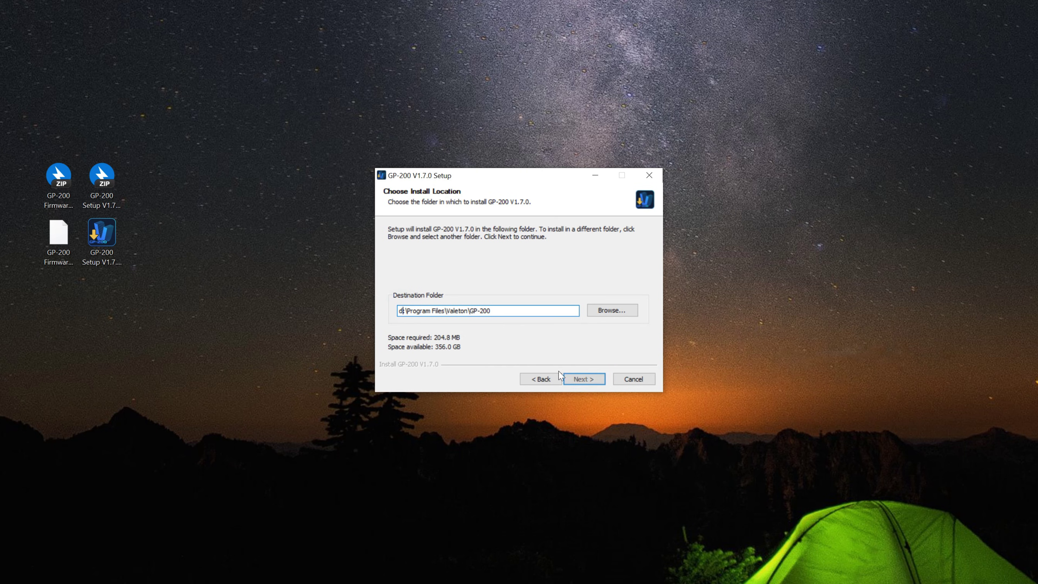
click(580, 380)
click(580, 380)
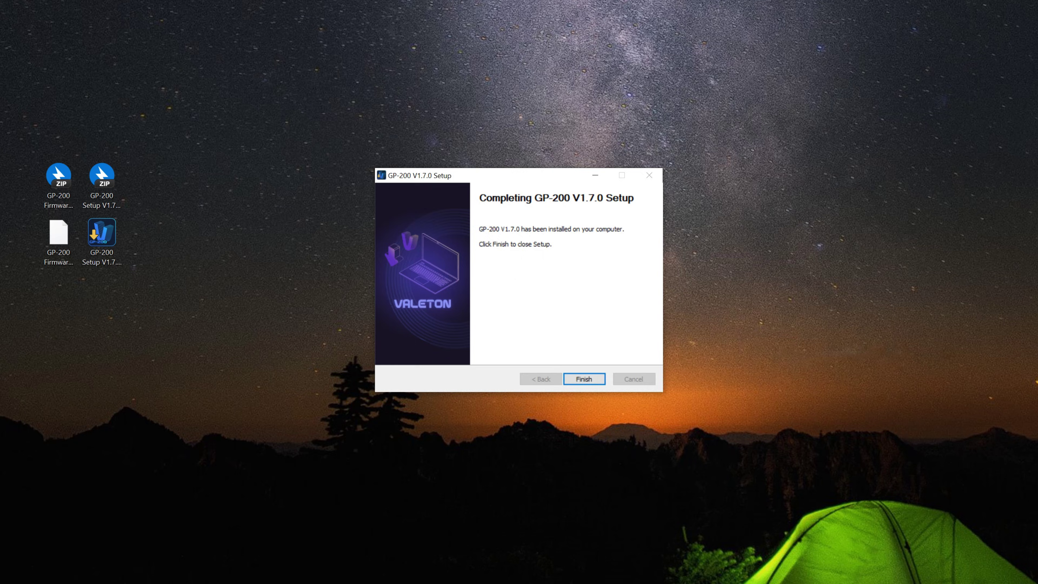
key(Return)
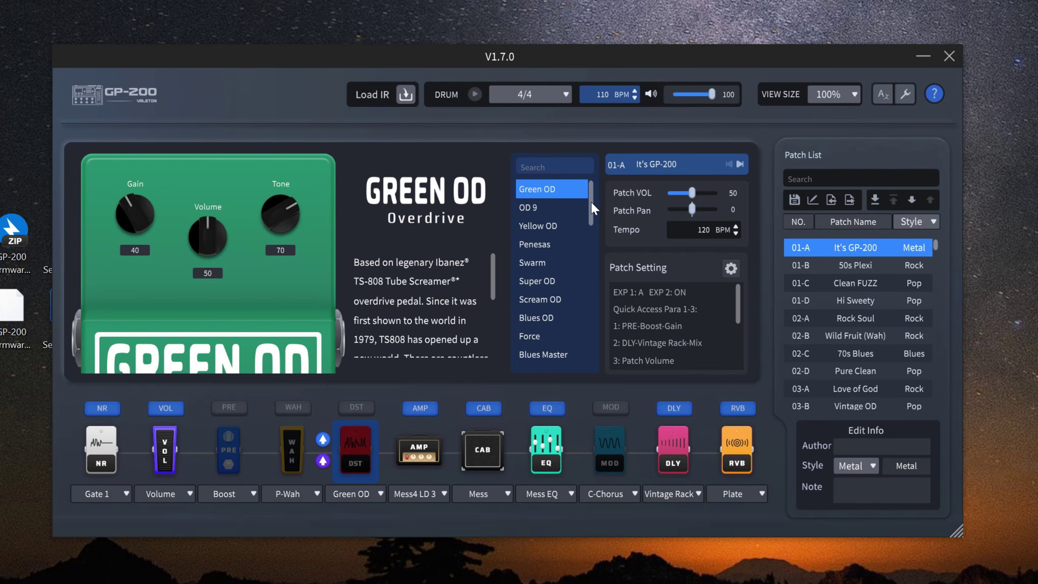
Step the DST module through SnapTone 2, 3 and 4, leaving it on SnapTone 5.
drag(593, 196, 599, 354)
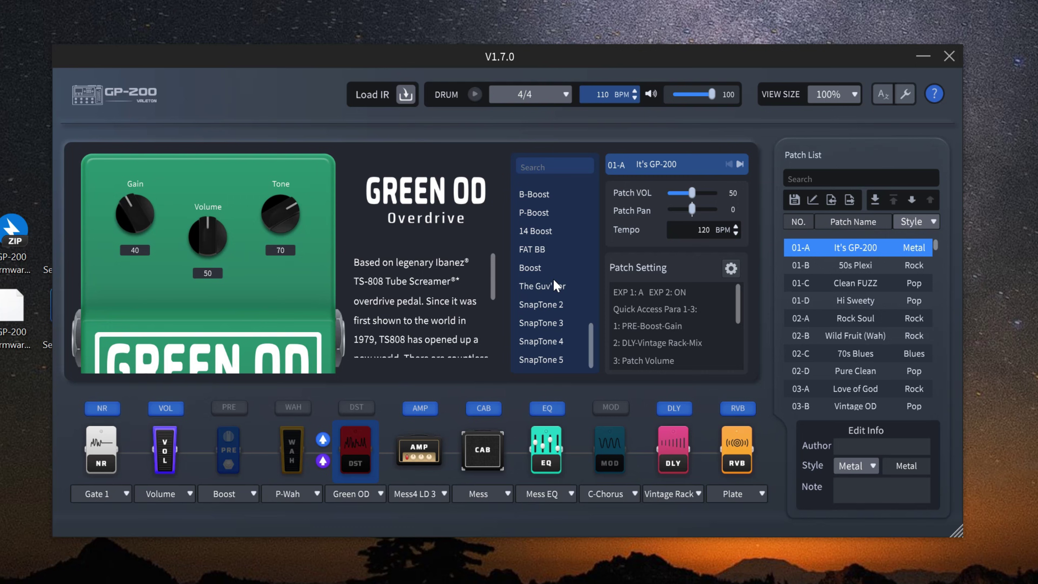
click(551, 305)
click(554, 323)
click(548, 341)
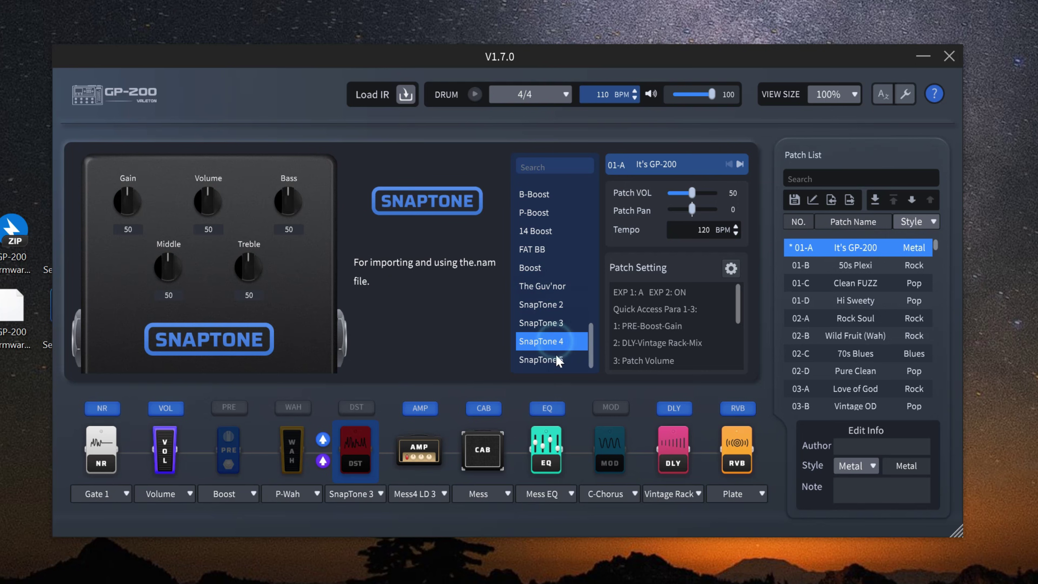
click(547, 359)
Audition AMP models Tone King MKII, AC Pre 2, ENGL Fireball 6, Uberschall, SnapTone 5, ending on Single Rectifie.
click(415, 450)
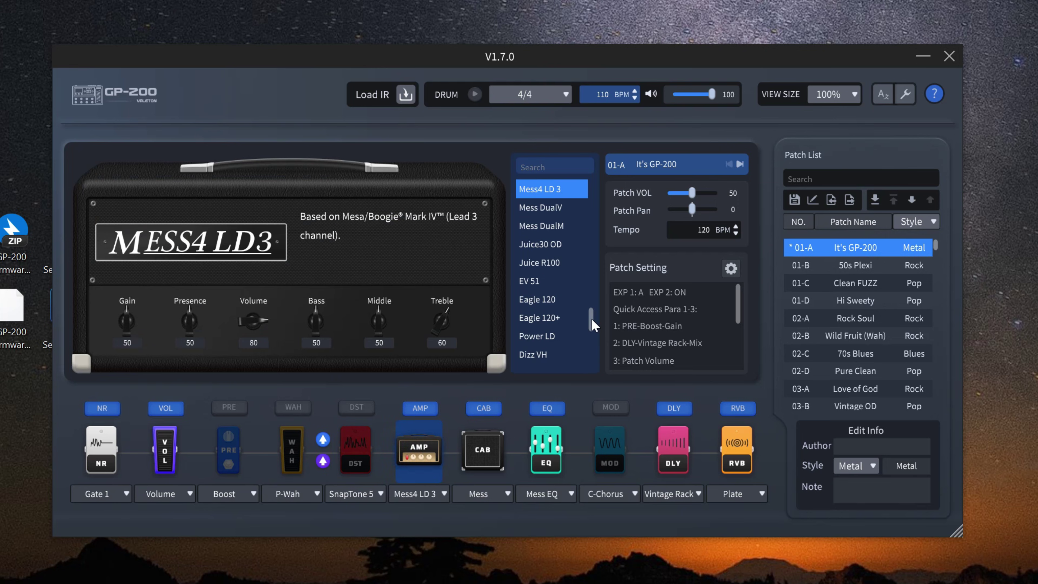
drag(592, 319, 602, 368)
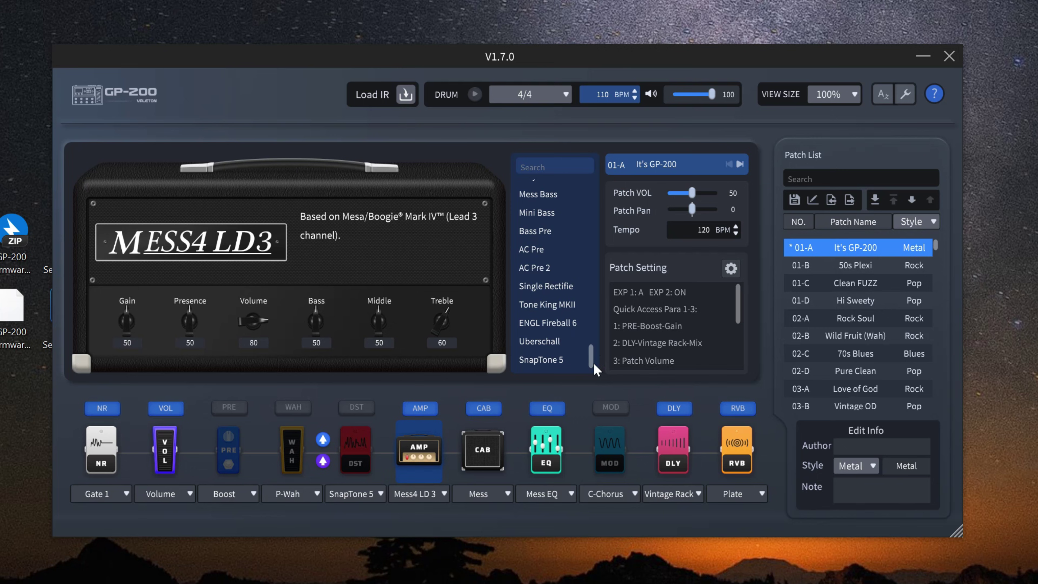
click(559, 287)
click(562, 304)
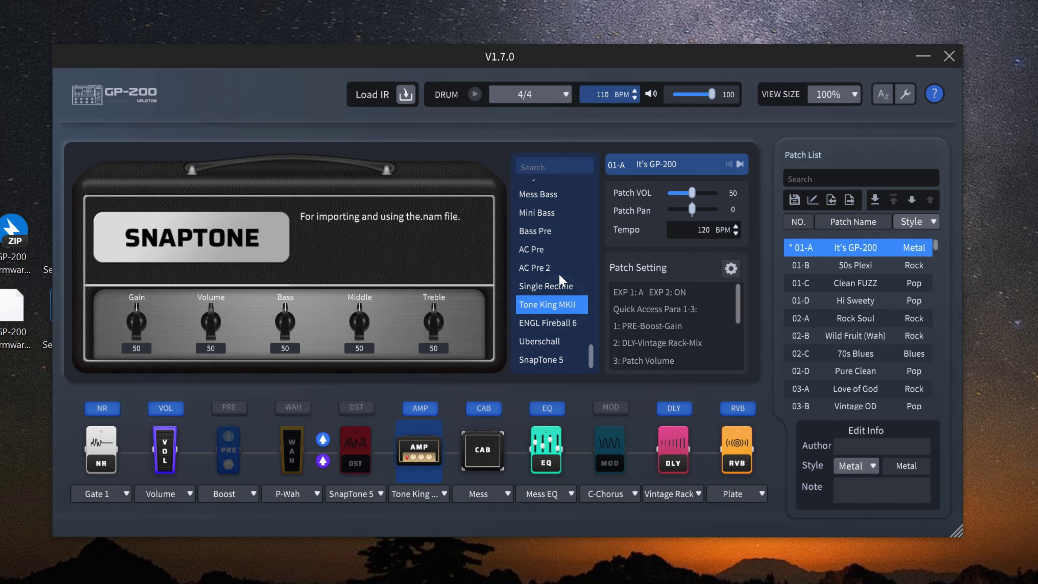
click(558, 267)
click(555, 283)
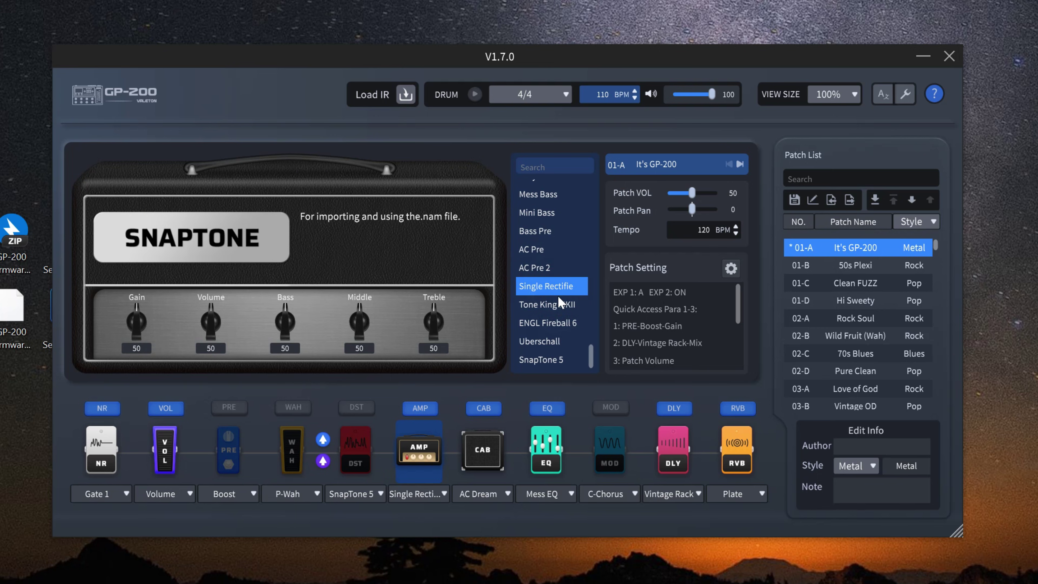
click(556, 305)
click(556, 323)
click(556, 341)
click(558, 358)
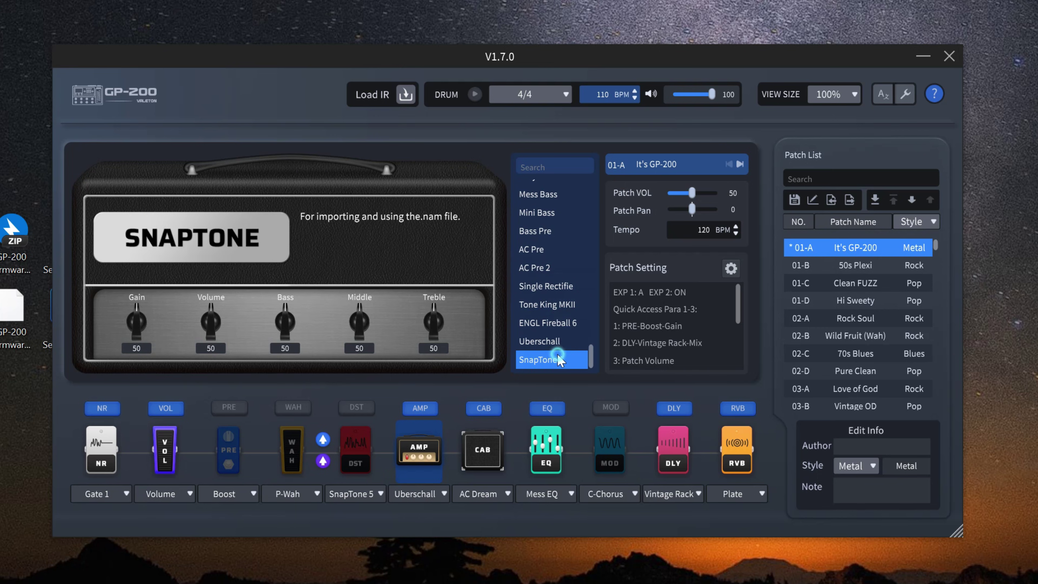
click(556, 287)
Check the amp model's Import/Rename/Delete .nam File options, try ENGL Fireball 6, then select SnapTone 5.
right_click(555, 291)
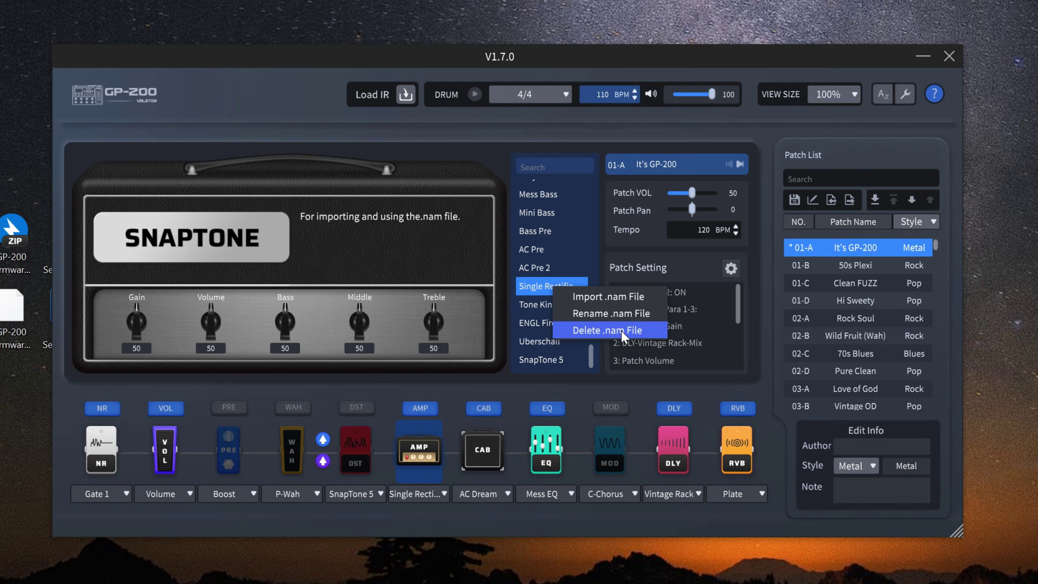
click(517, 284)
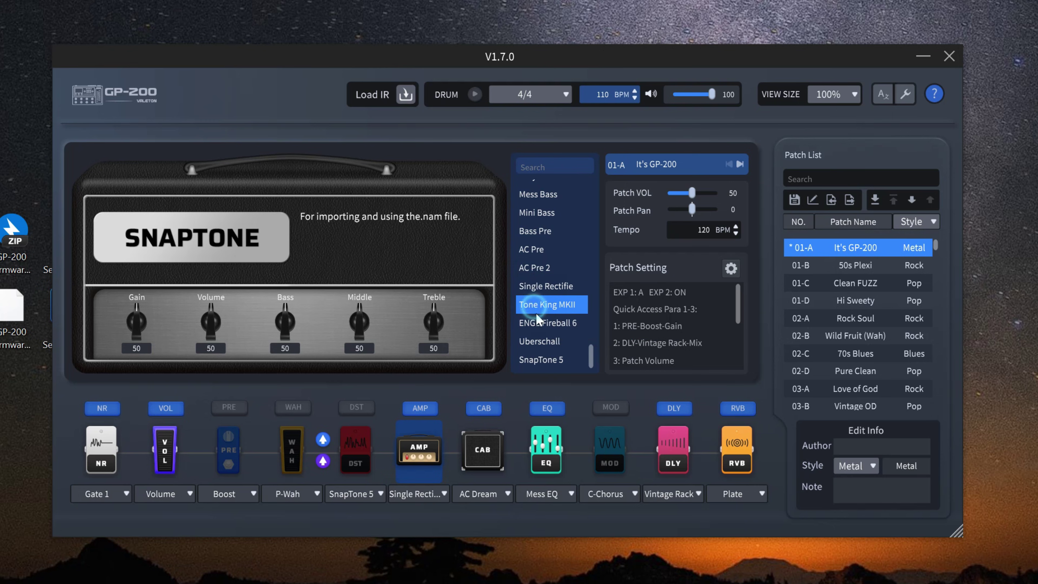
click(539, 322)
click(542, 360)
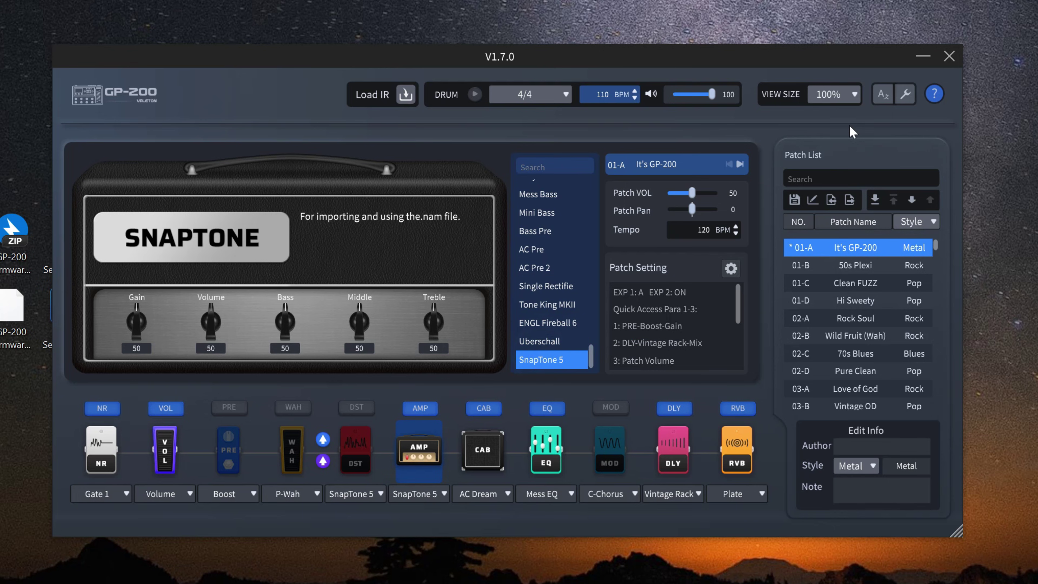